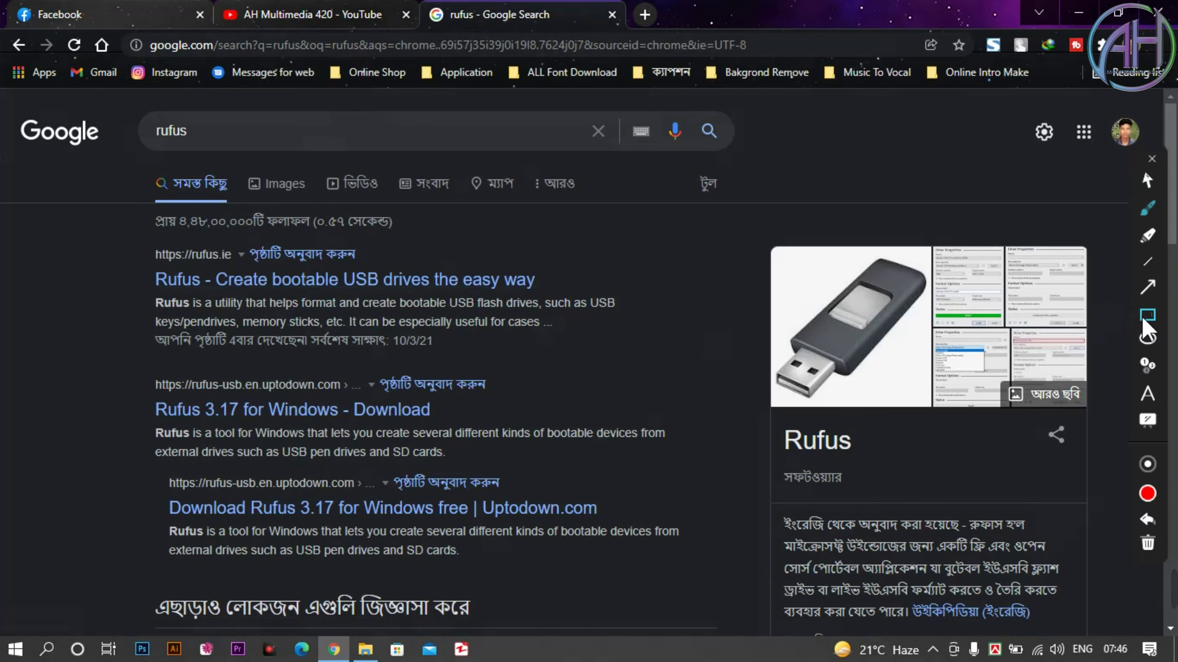
left_click(1147, 316)
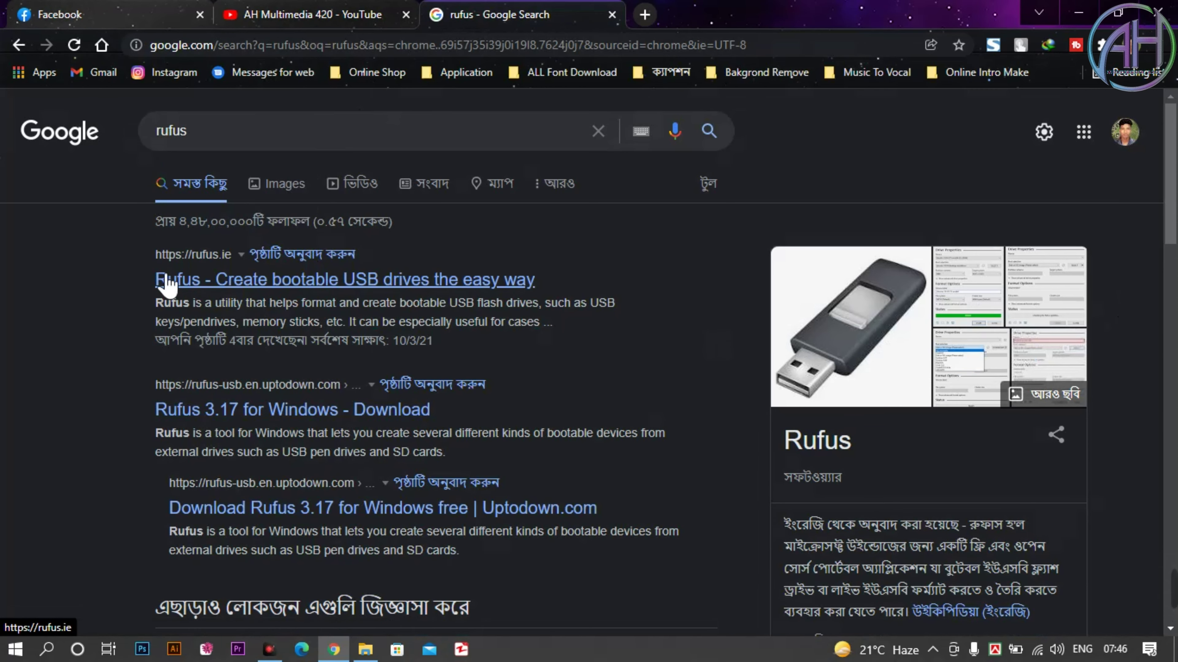
left_click_drag(149, 251, 292, 288)
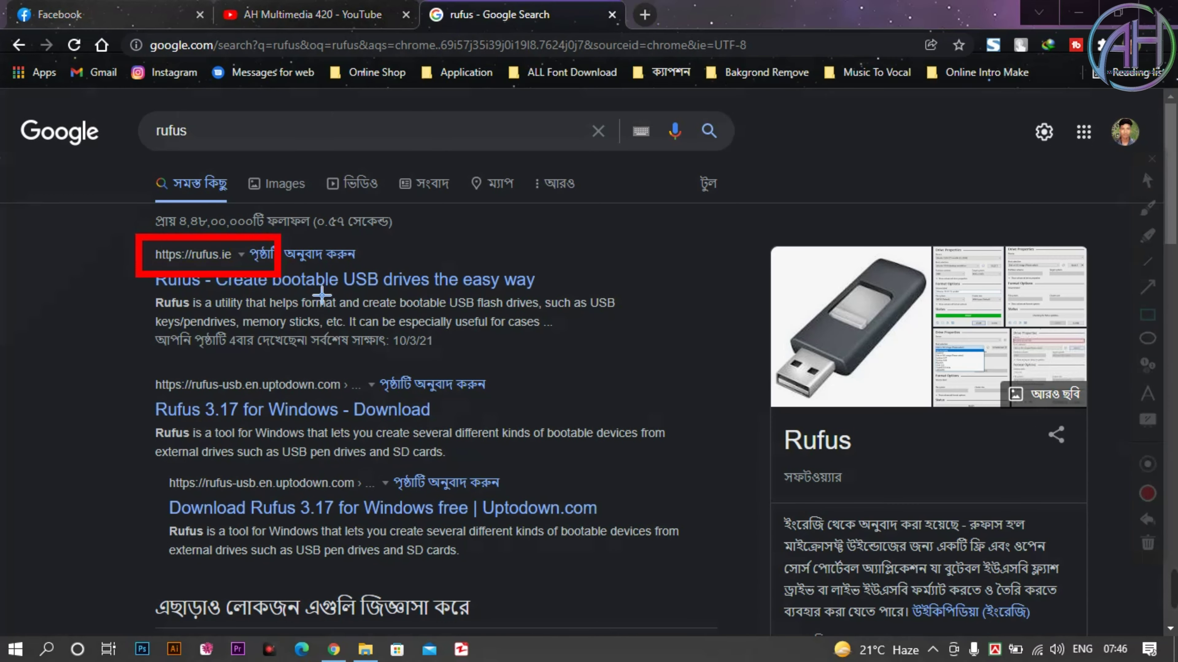
key("Escape")
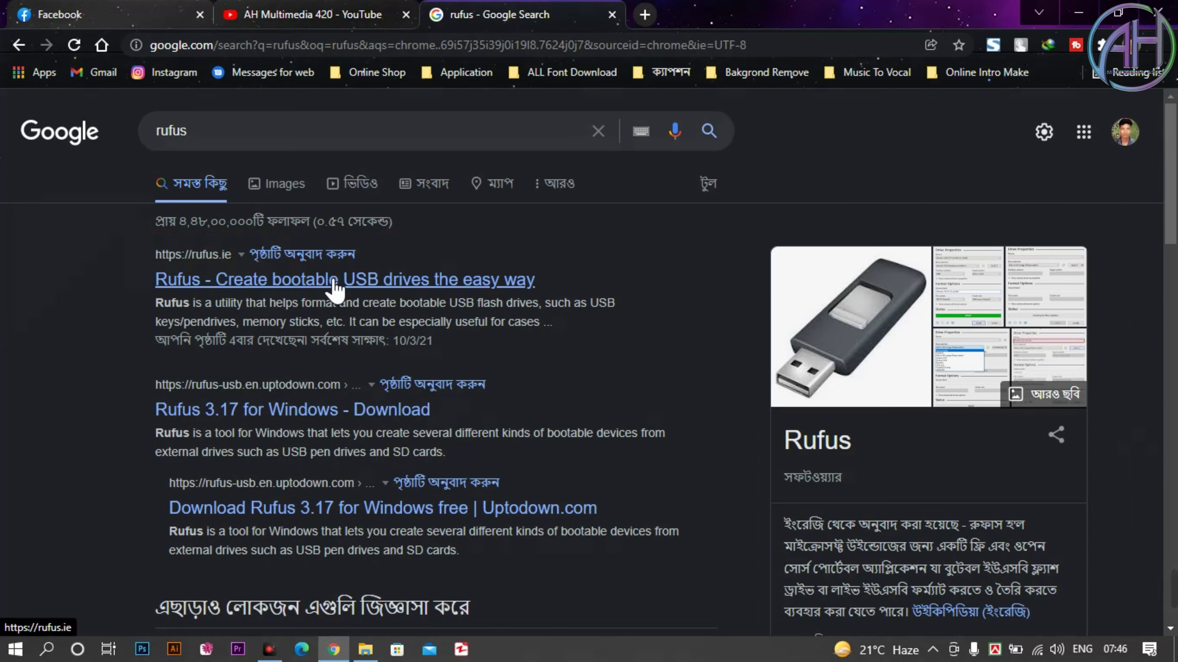
Open the official rufus.ie website from the search results and go to its Download section
left_click(334, 281)
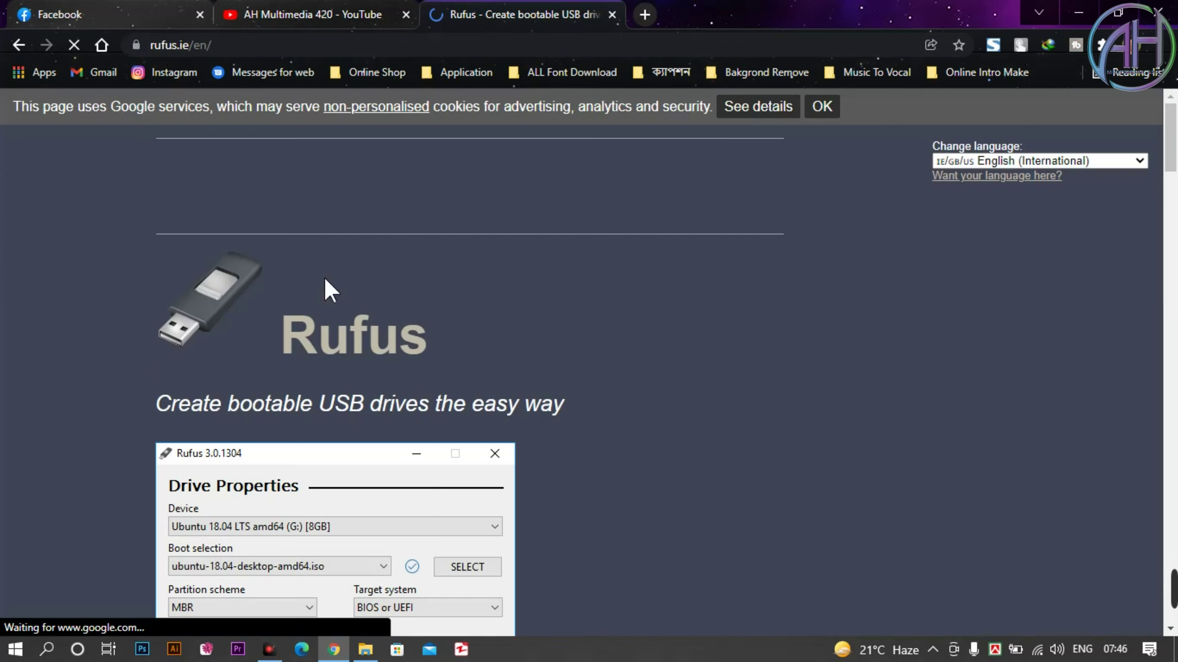
scroll(455, 368, "down", 10)
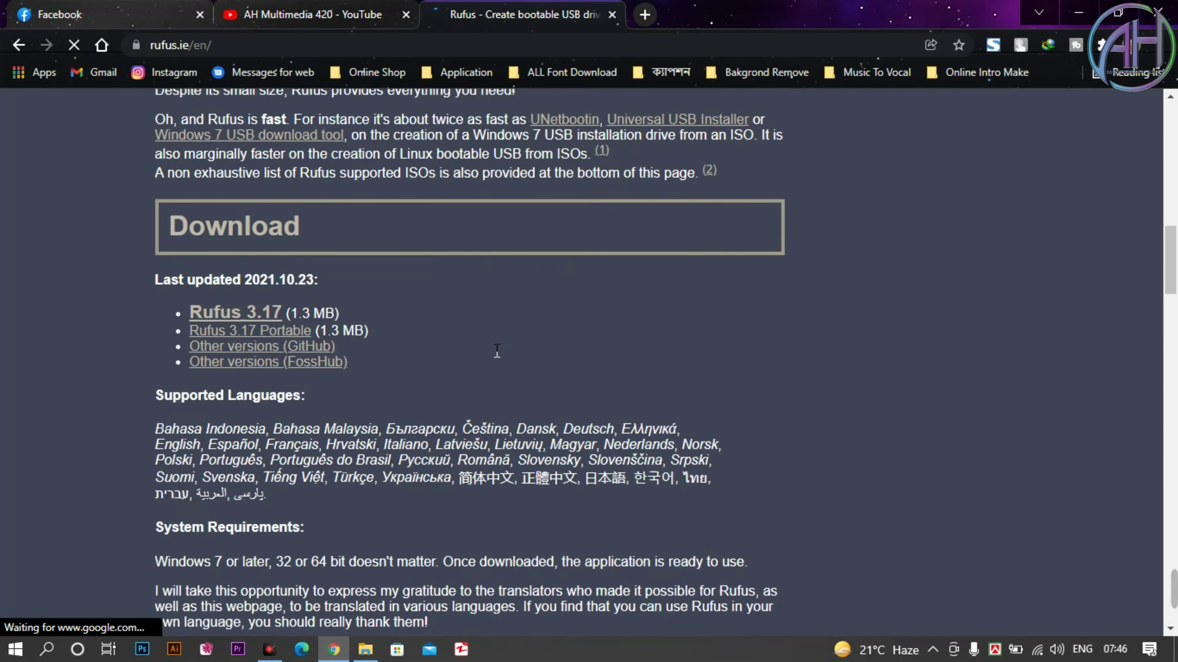
scroll(497, 350, "down", 3)
scroll(487, 342, "up", 5)
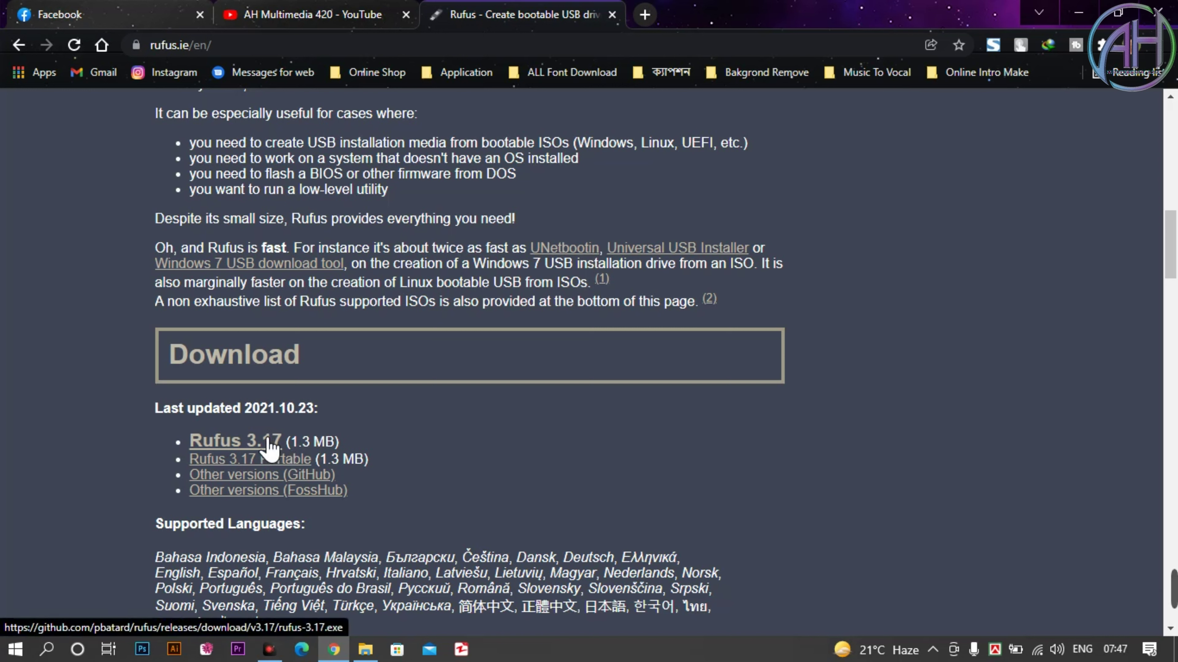
left_click(197, 46)
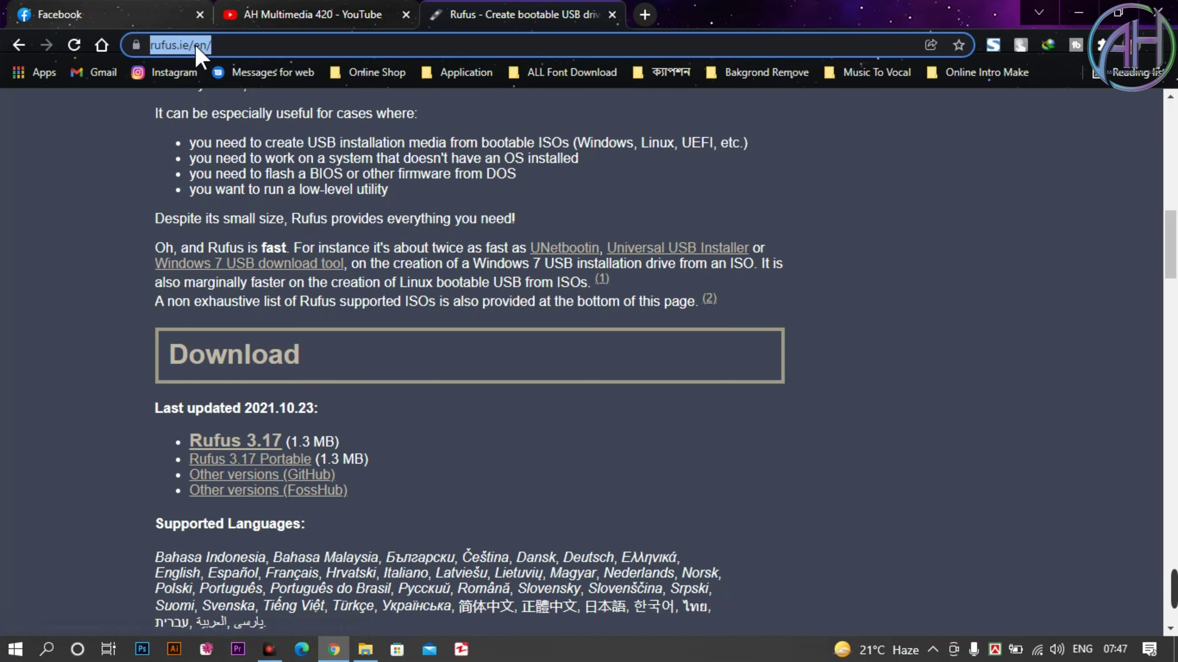
Request the Rufus 3.17 download and dismiss the advertisement covering the page
left_click(262, 445)
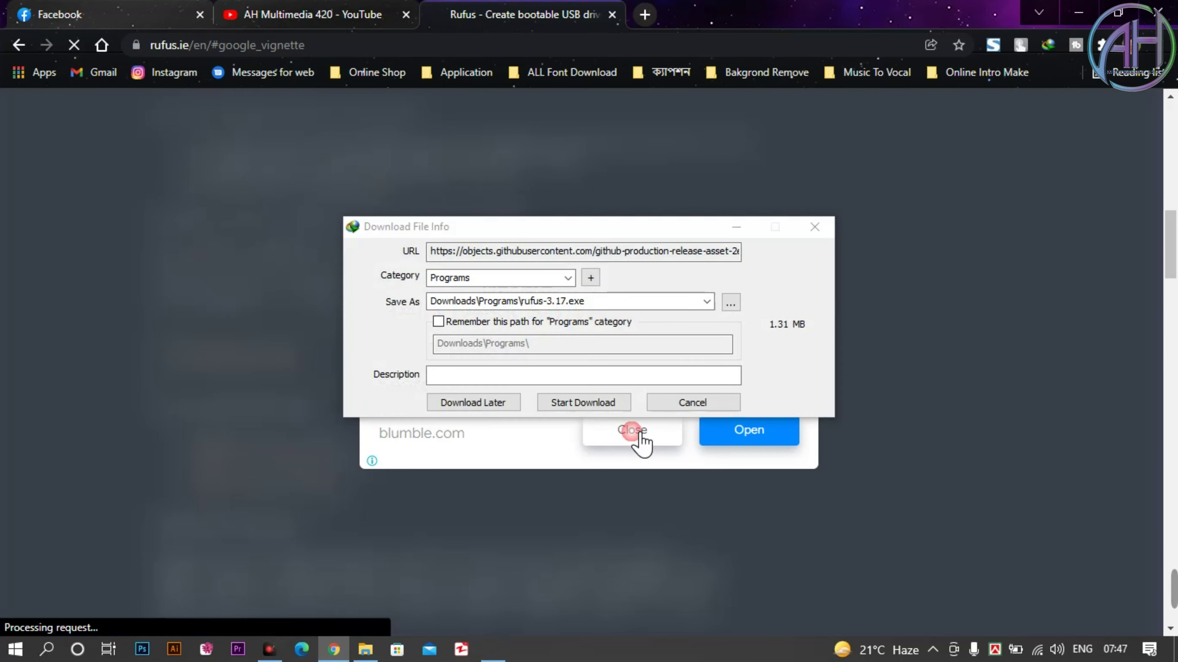
left_click(640, 436)
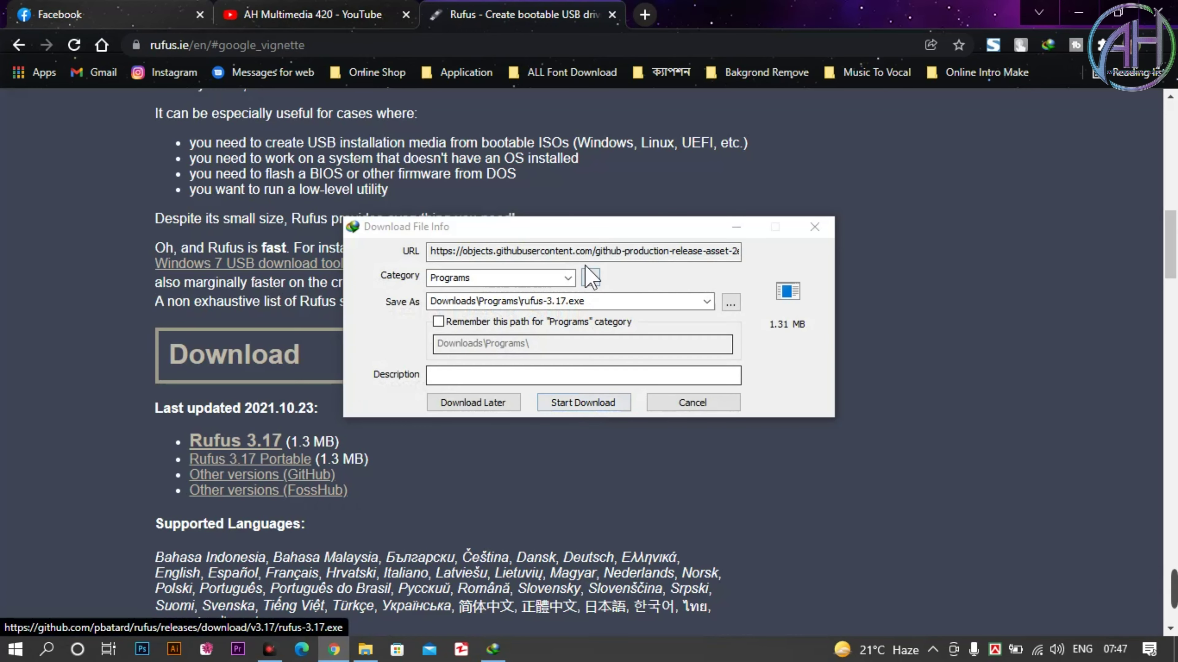
left_click_drag(592, 235, 635, 265)
left_click(634, 258)
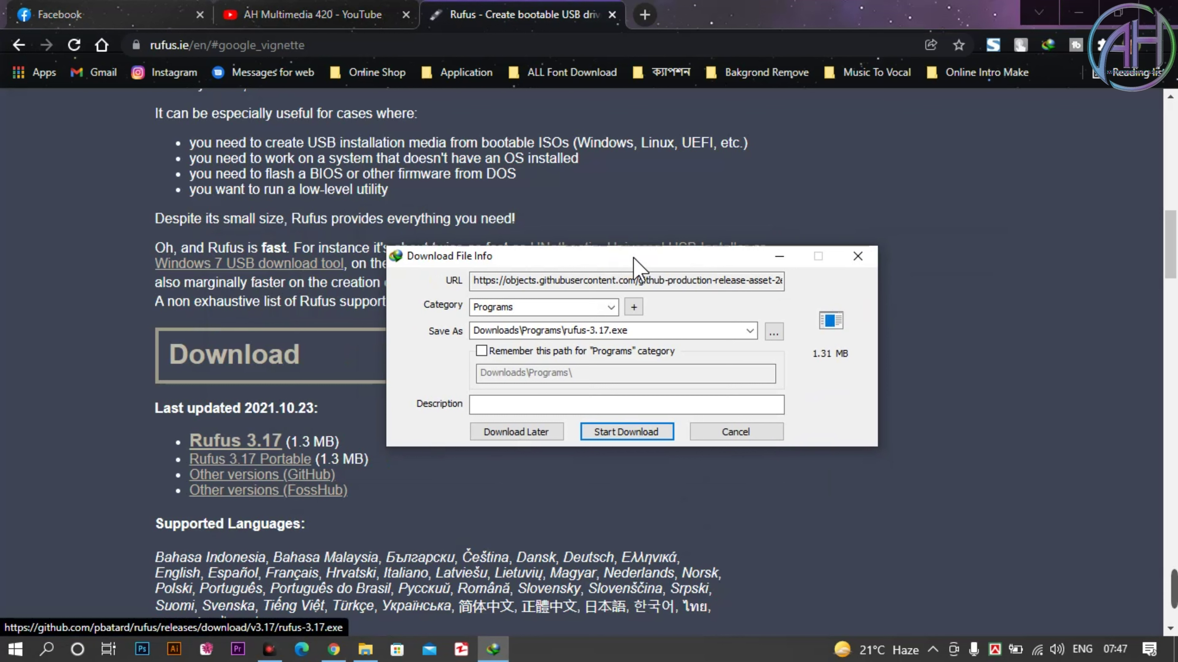
key("ctrl+alt+d")
mouse_move(397, 195)
left_mouse_down()
mouse_move(80, 615)
mouse_move(41, 634)
left_mouse_up()
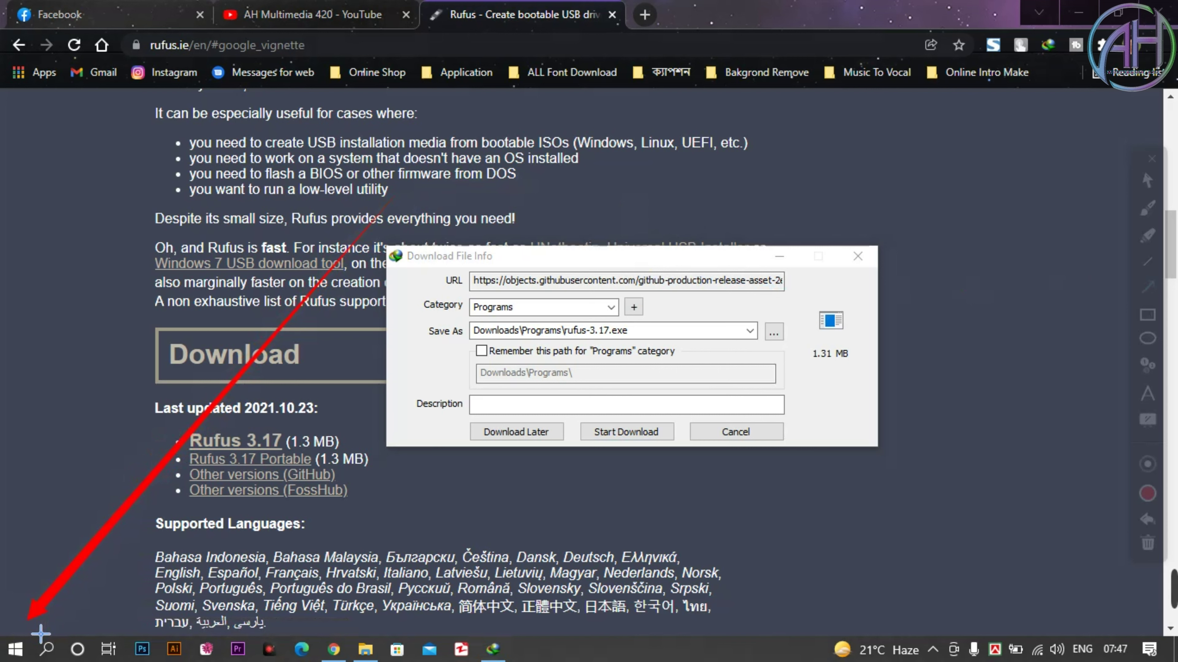
key("Escape")
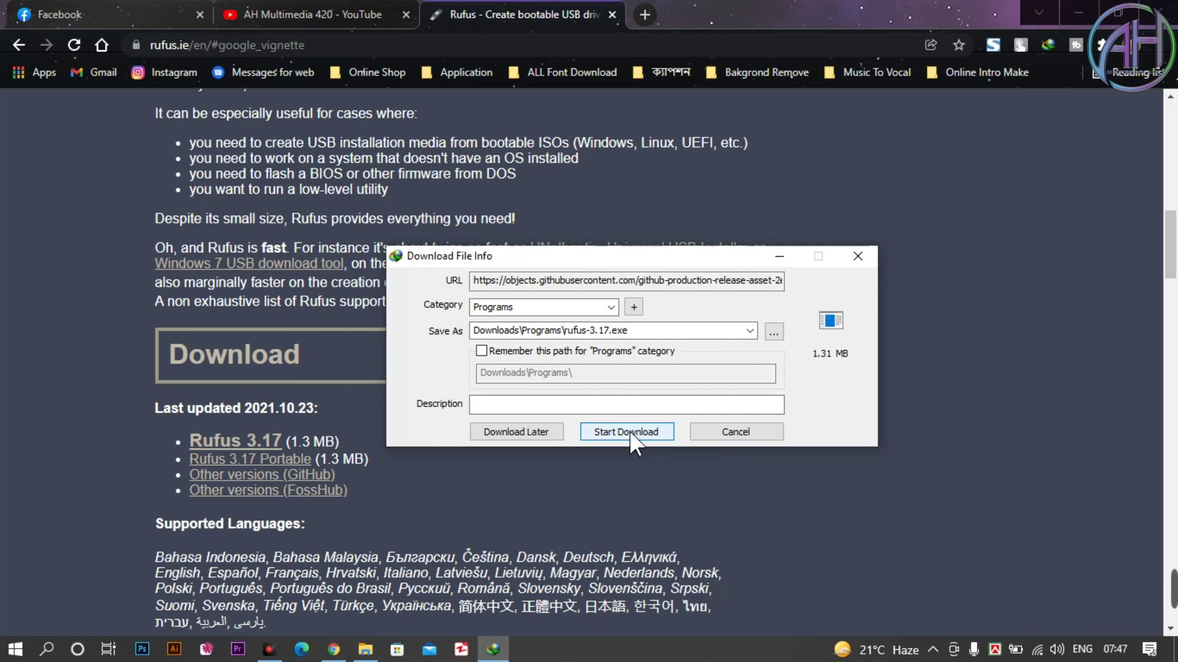
Download rufus-3.17.exe to Downloads\Programs, and clear the completion dialog and the browser off the desktop
left_click(631, 436)
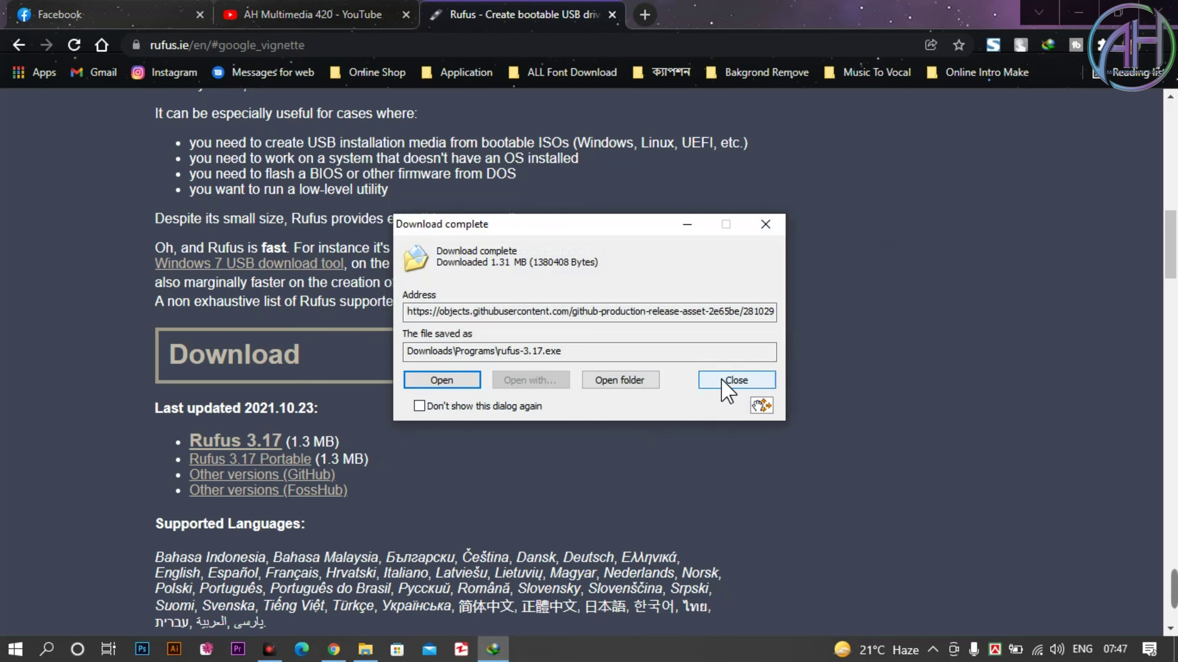
left_click(725, 388)
left_click(1081, 12)
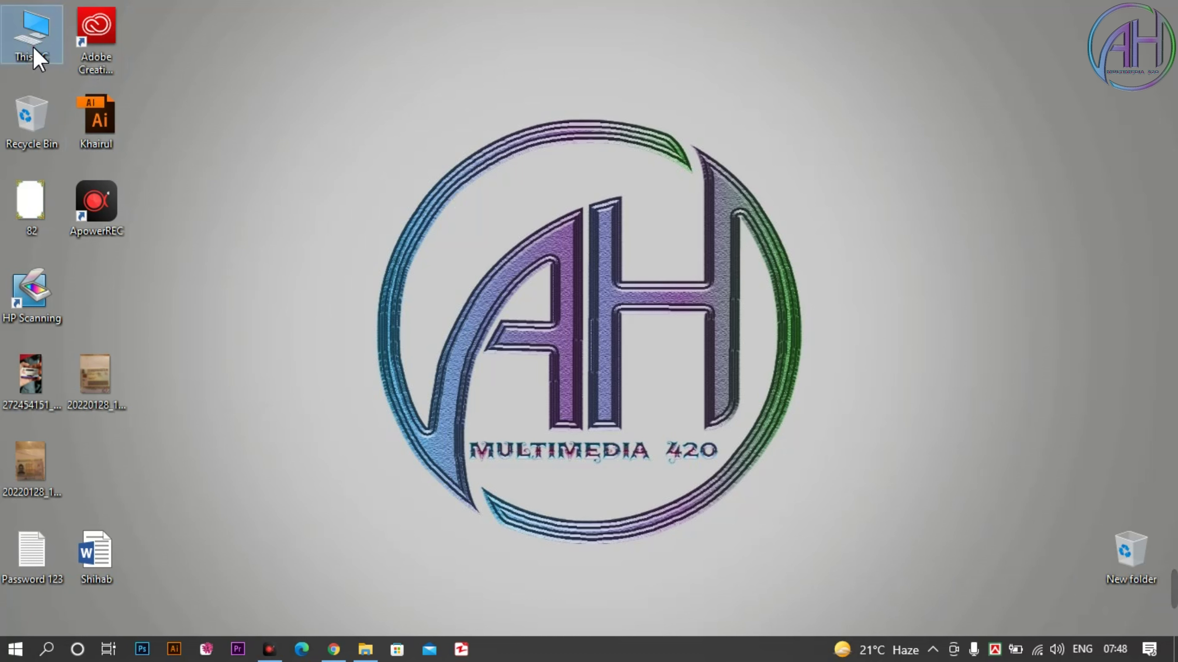
Launch rufus-3.17 from the Programs folder inside Downloads and minimize the file window
double_click(34, 51)
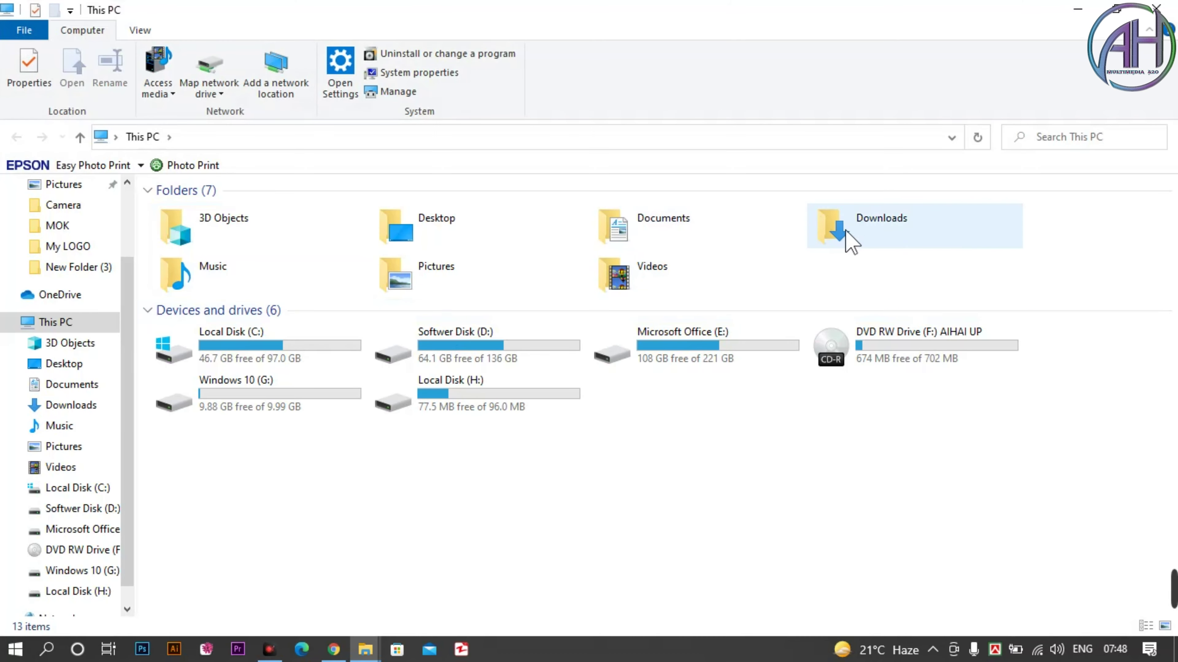
double_click(846, 230)
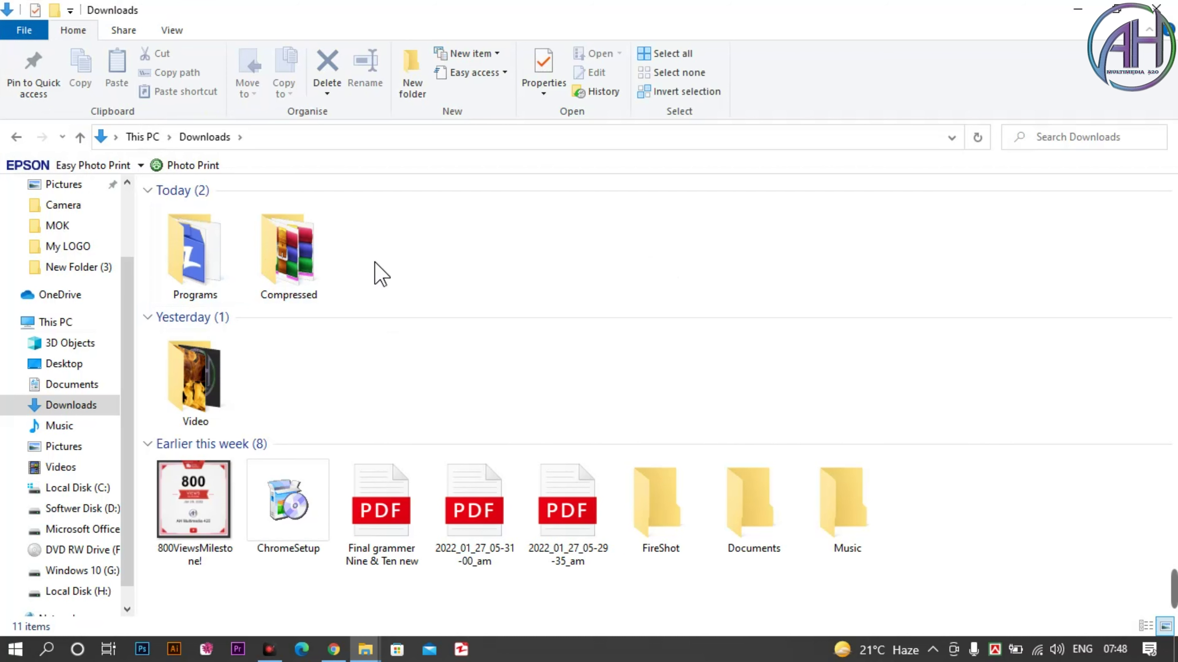
double_click(199, 265)
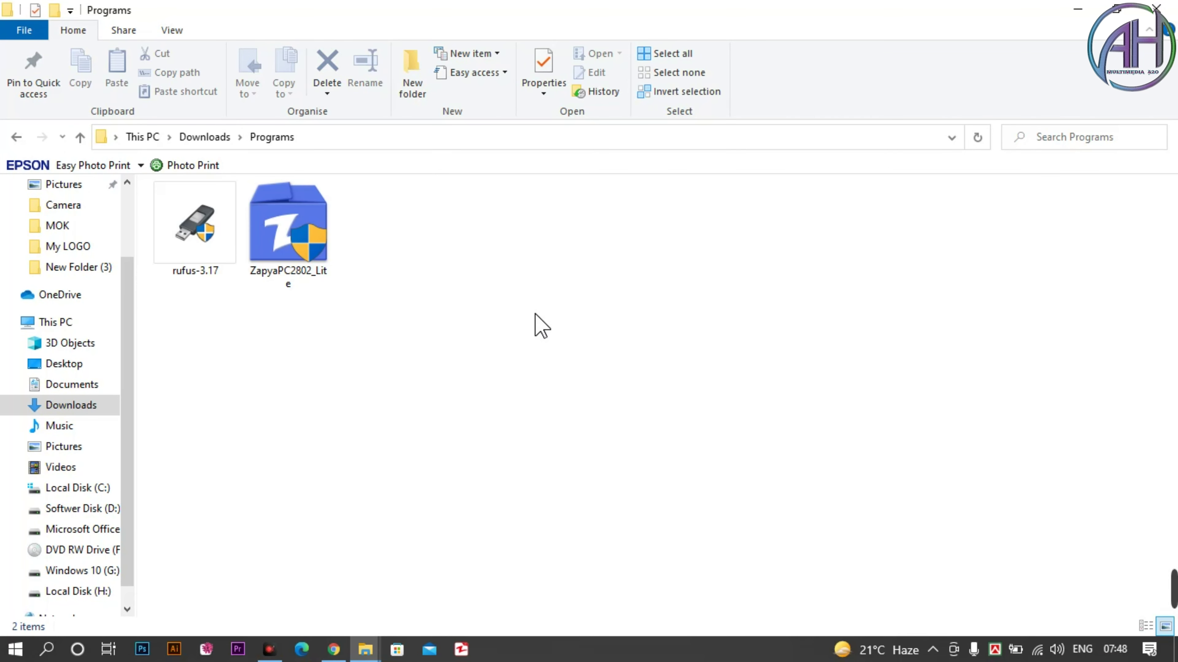
left_click(209, 241)
double_click(208, 235)
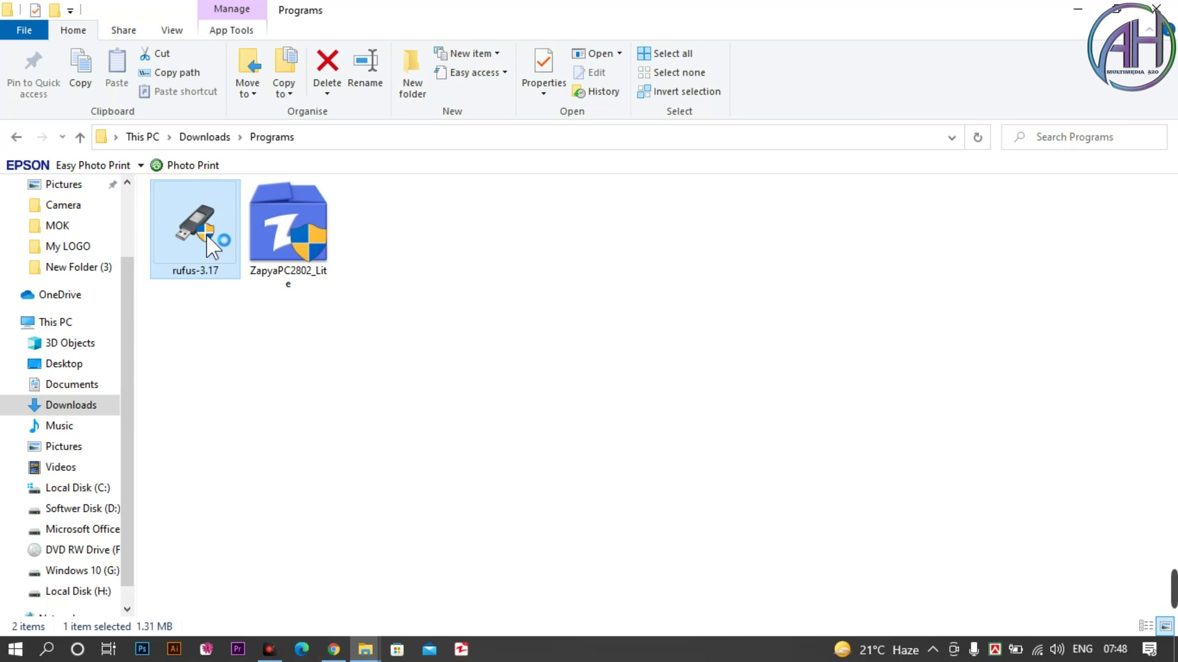
left_click(1079, 11)
left_click(659, 346)
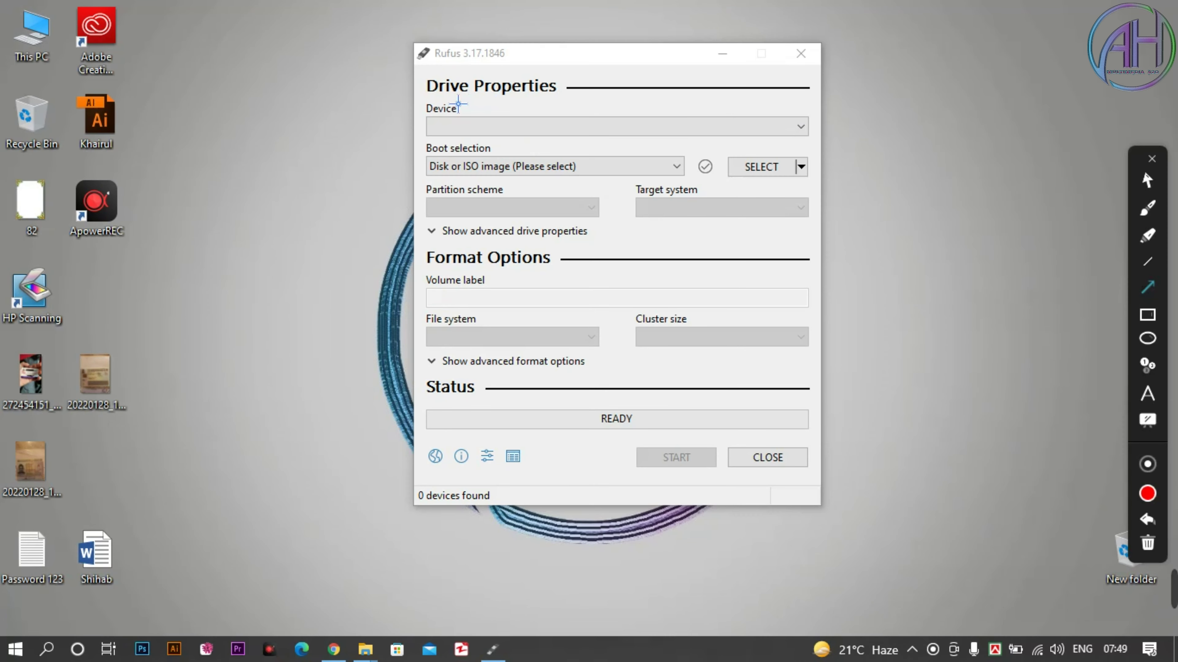
mouse_move(579, 81)
left_mouse_down()
mouse_move(487, 111)
mouse_move(462, 106)
left_mouse_up()
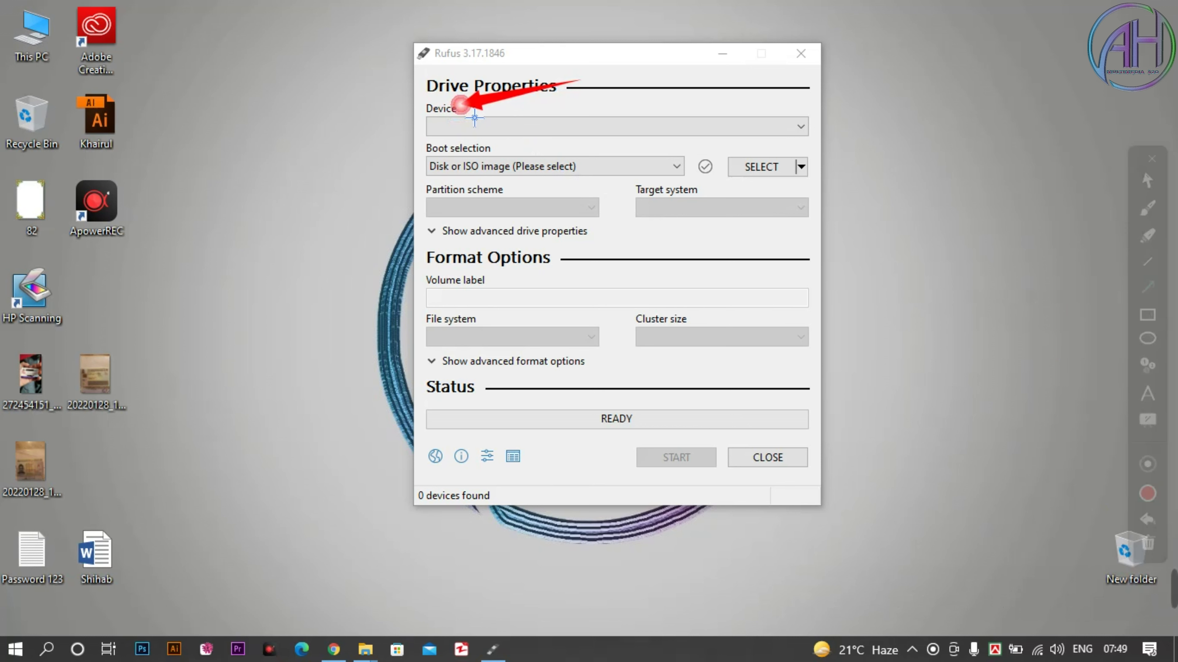
left_click_drag(619, 158, 505, 163)
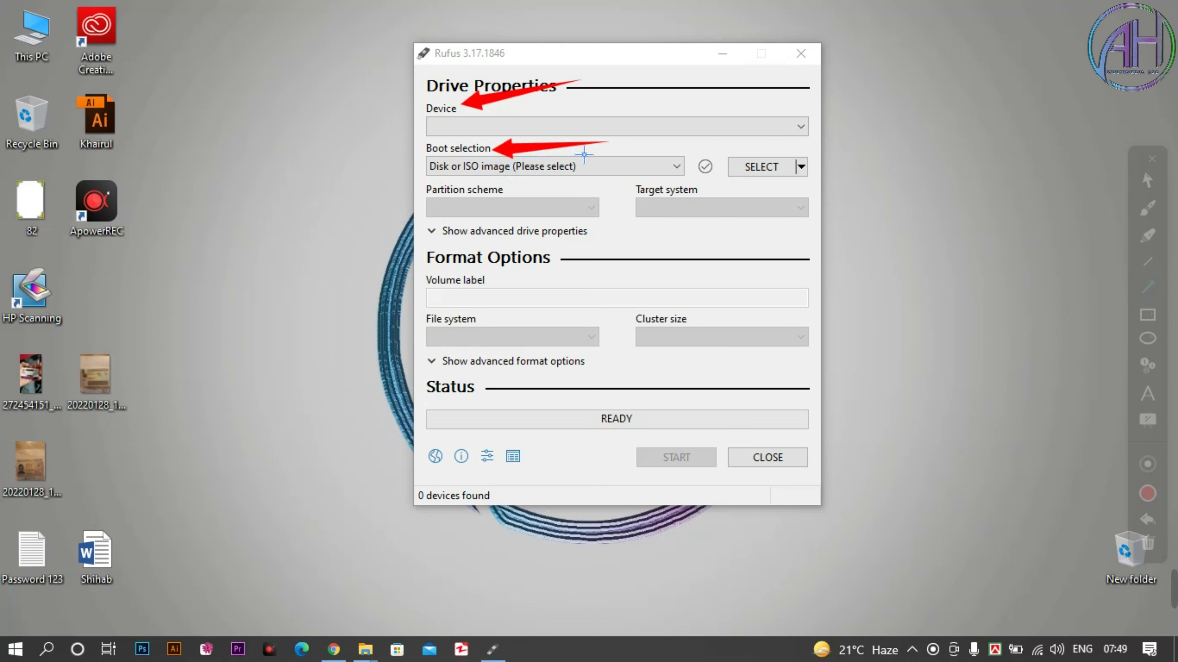
key("Escape")
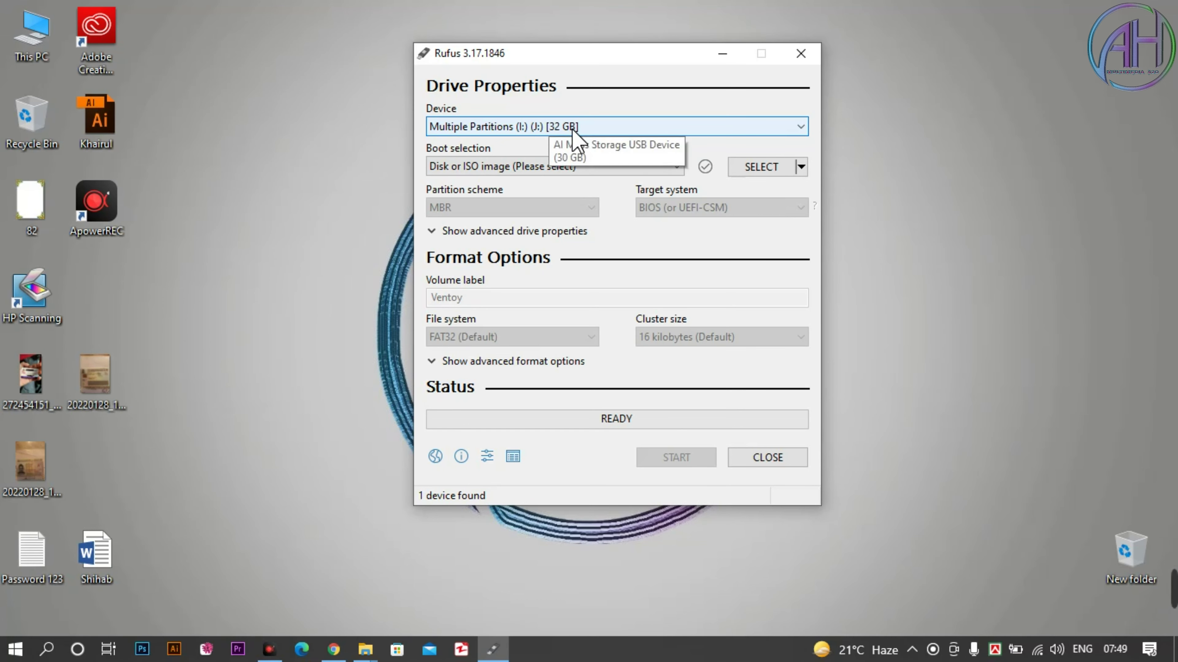
Check which USB drive is offered as the device in Rufus
left_click(574, 134)
left_click(574, 134)
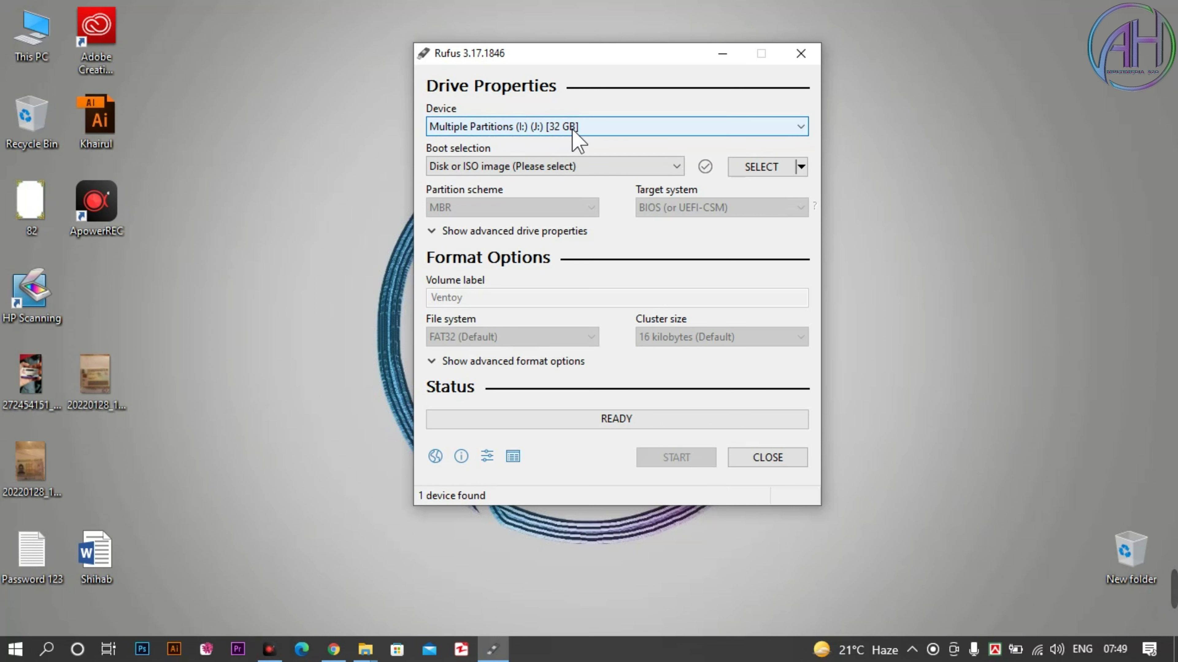
left_click(574, 135)
left_click(574, 134)
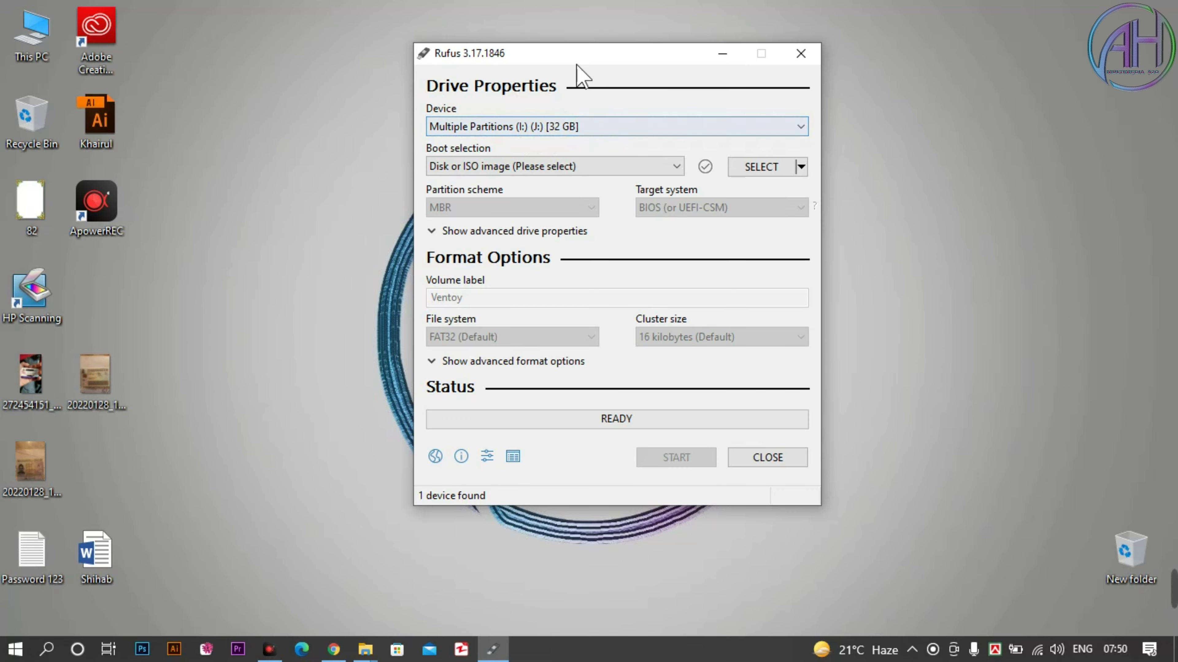
Examine the drives in This PC for the USB stick's partitions and compare them with the device selected in Rufus
left_click_drag(575, 58, 858, 46)
double_click(31, 32)
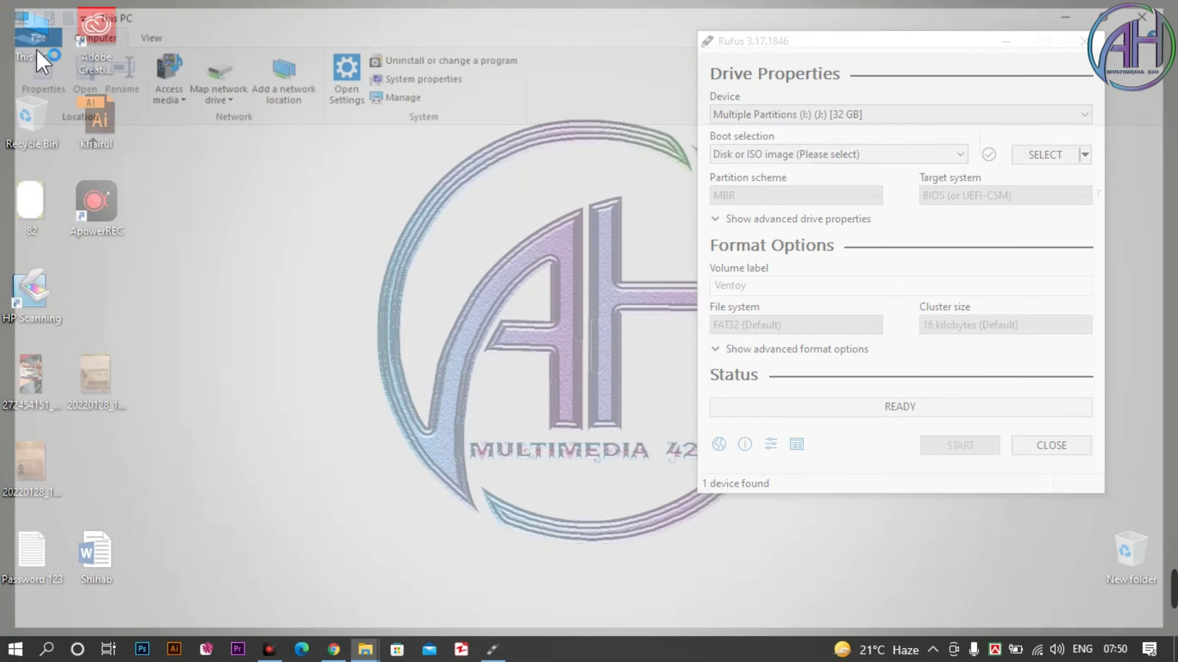
left_click(1112, 10)
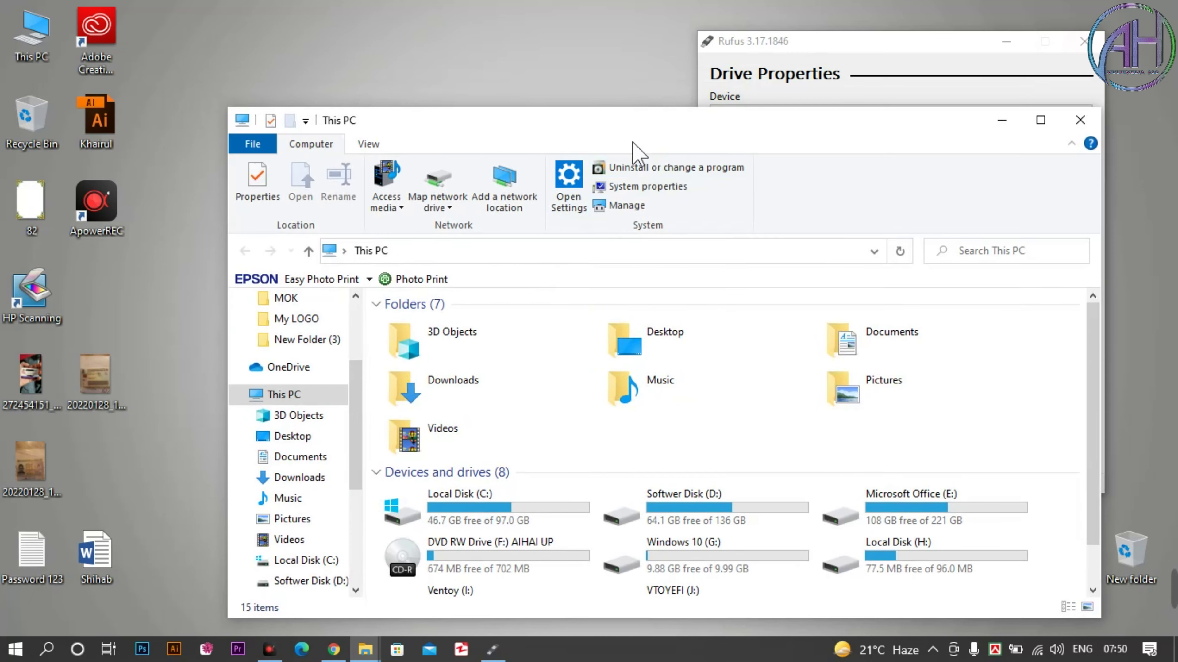
left_click_drag(614, 126, 370, 92)
scroll(573, 510, "down", 1)
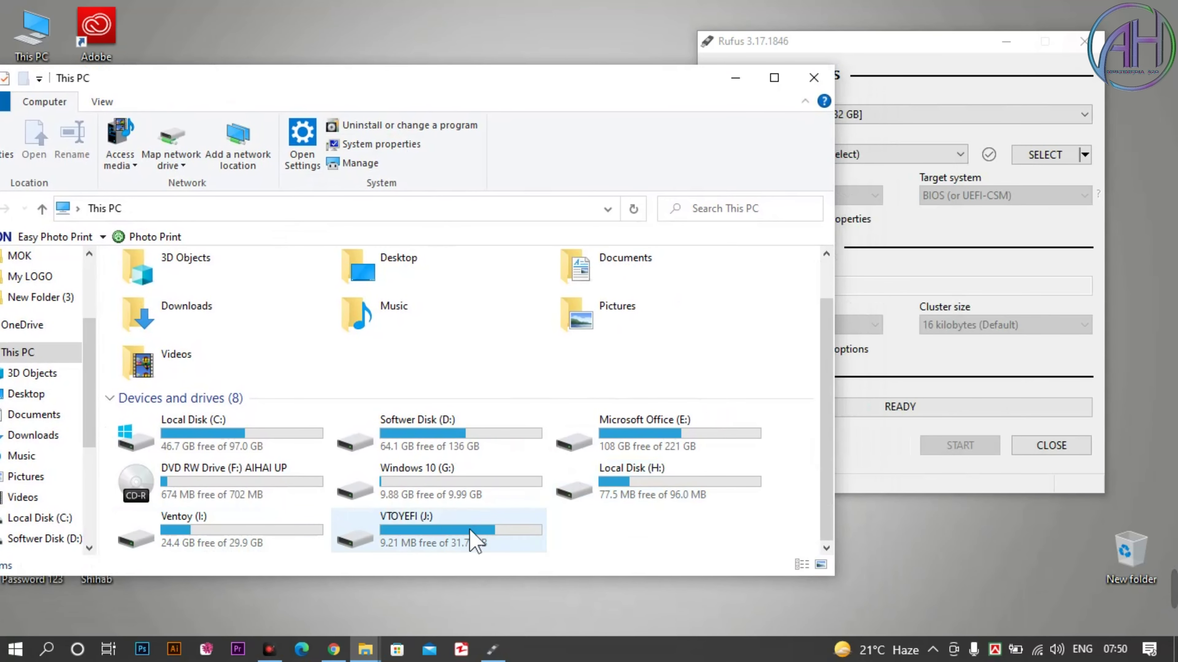
left_click(814, 77)
left_click(876, 116)
left_click(884, 117)
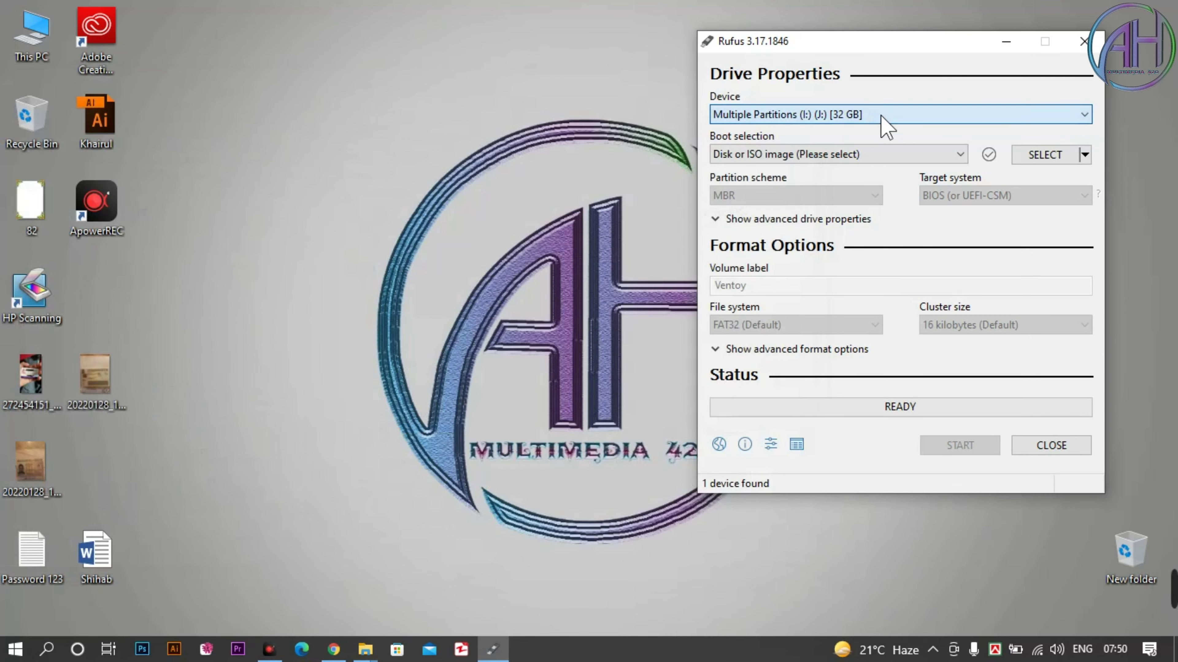
Try FreeDOS as the boot selection and set it back to Disk or ISO image
left_click(899, 158)
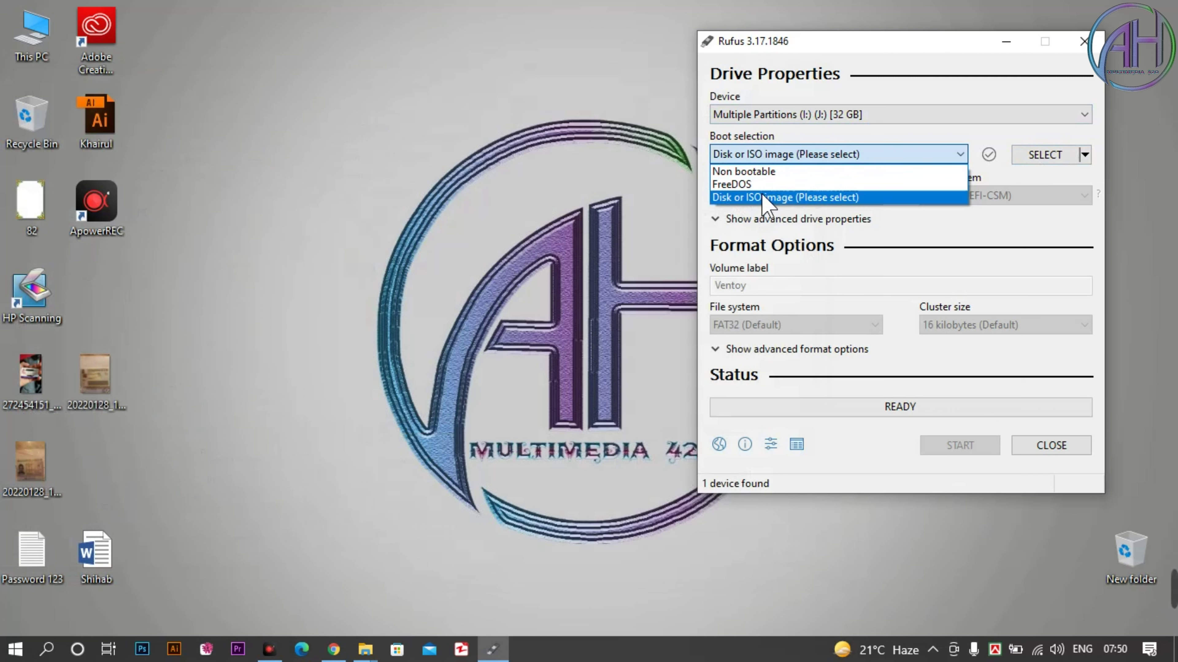
left_click(761, 184)
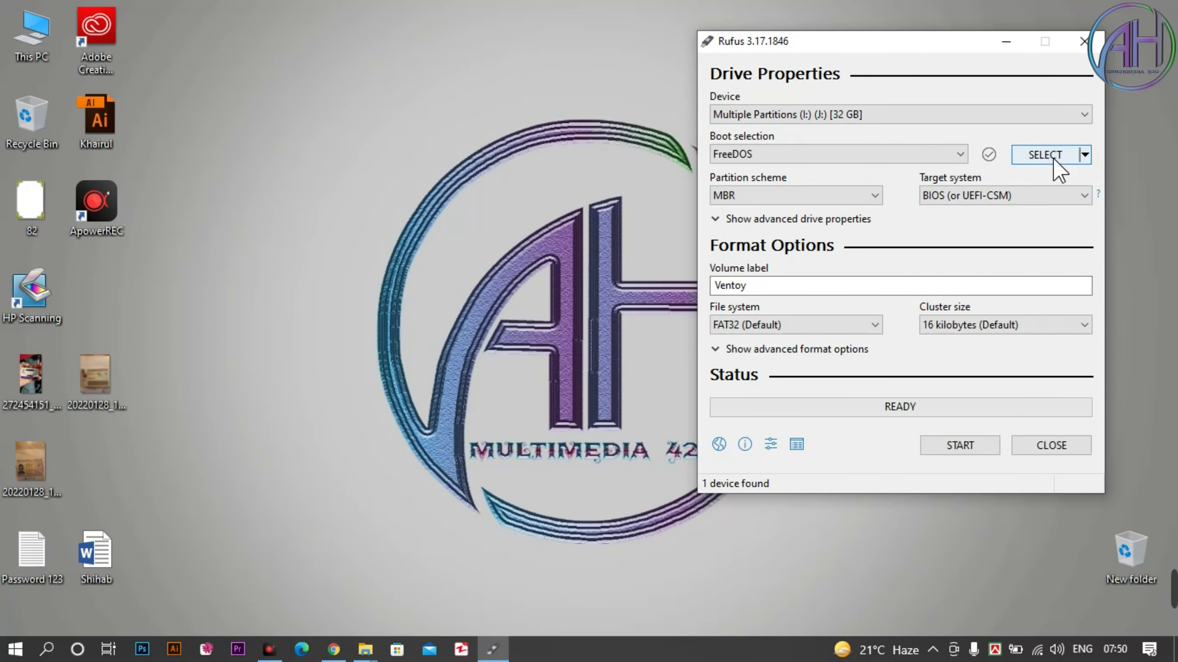
left_click(899, 155)
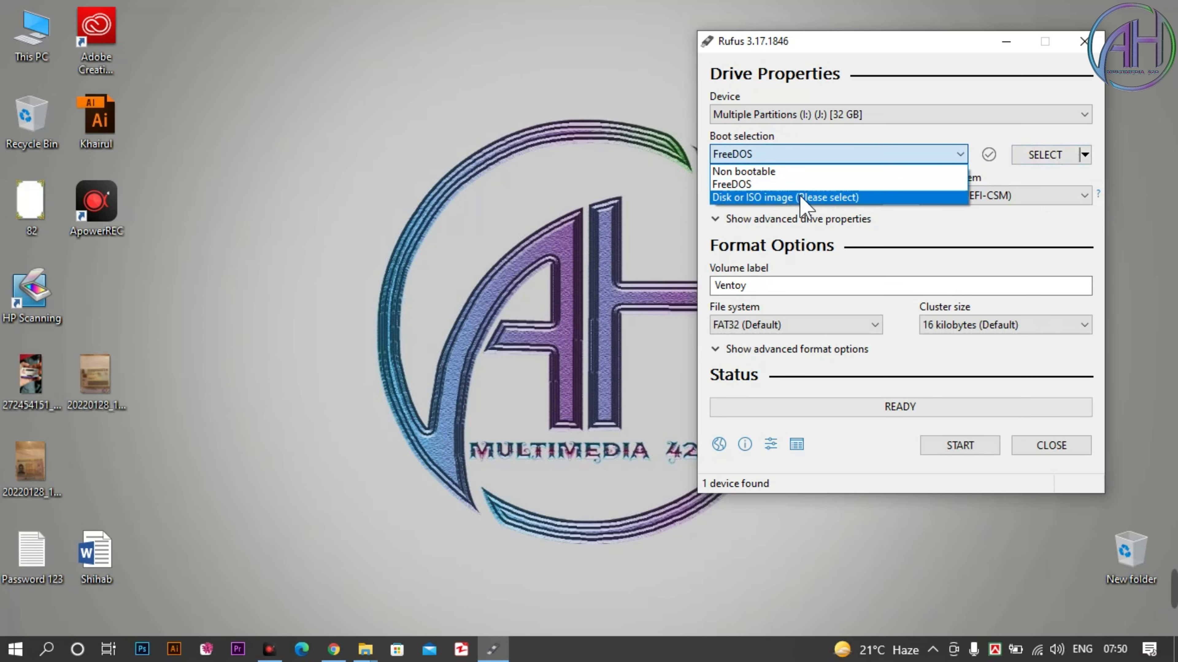
left_click(859, 43)
left_click_drag(858, 43, 642, 36)
left_click(639, 150)
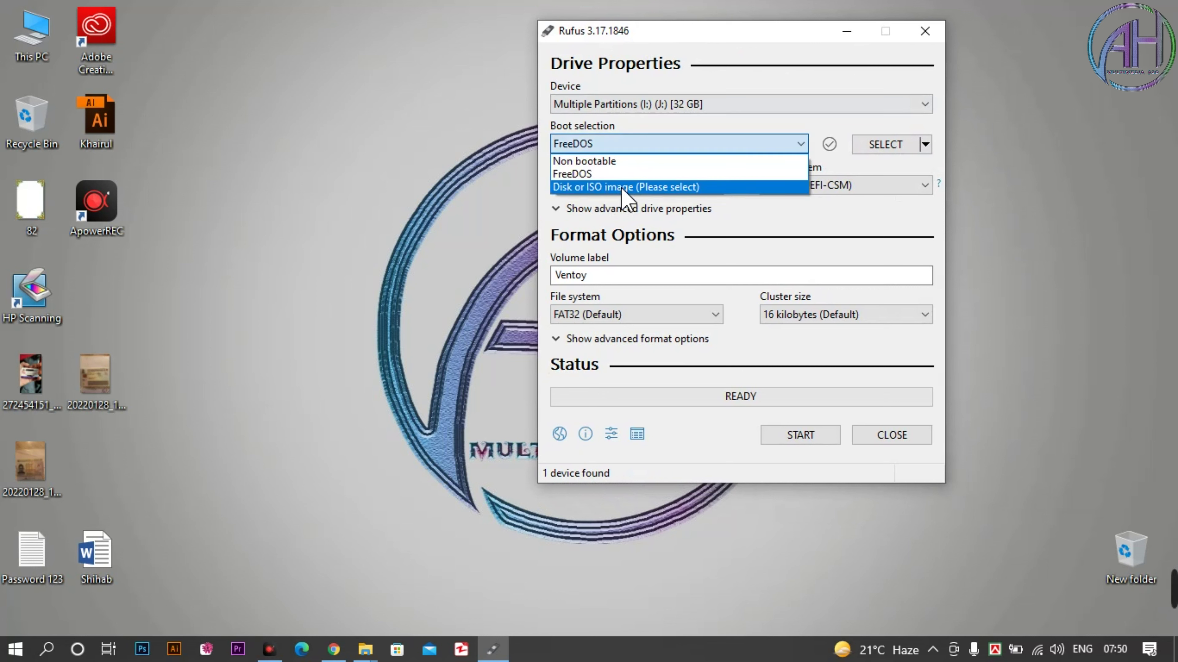
left_click(624, 187)
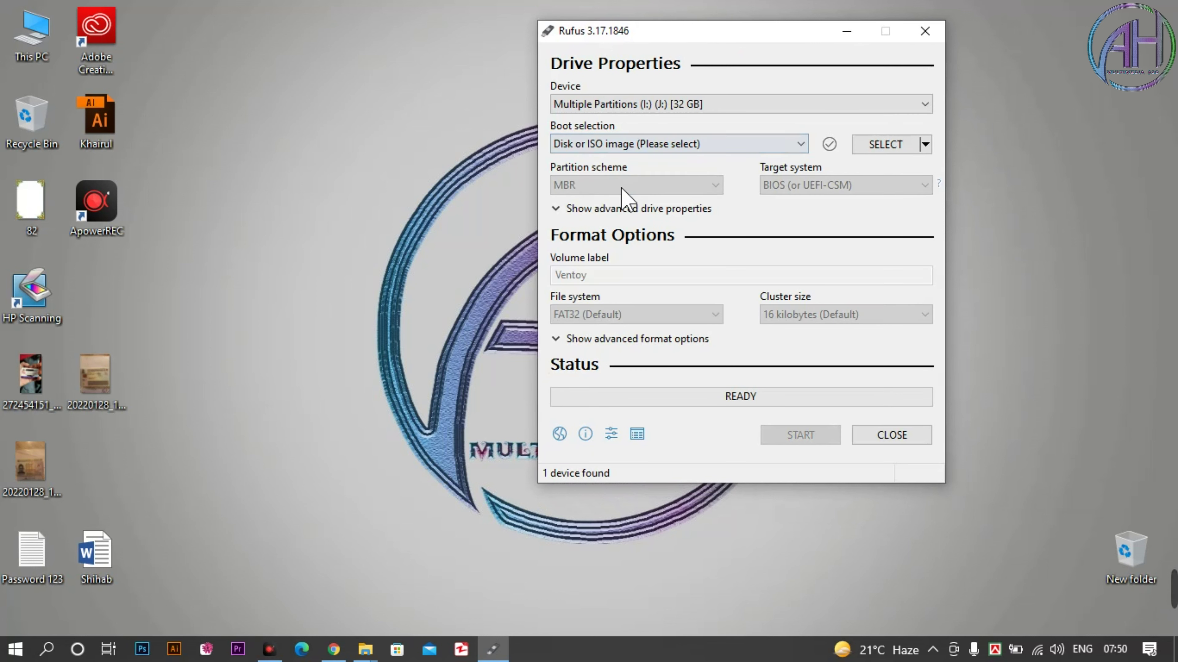
Load the Win10_21H1_EnglishInternational_x64 disc image from the Windows ISO folder on Softwer Disk (D:) as the boot selection
left_click(883, 148)
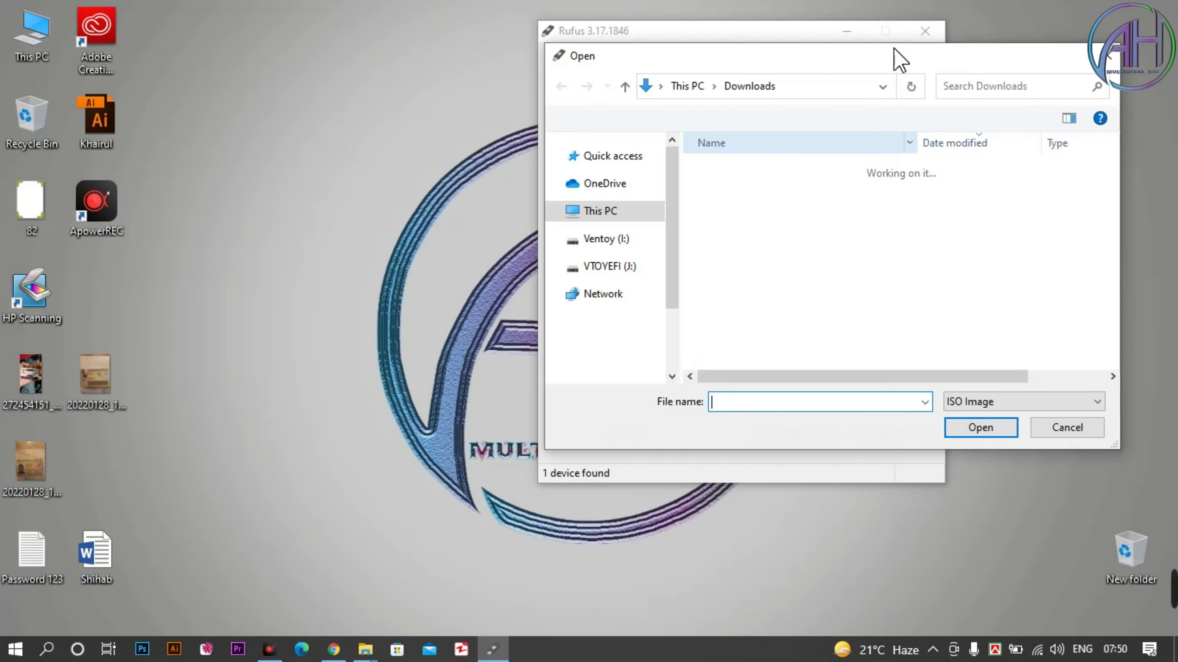
left_click_drag(892, 40, 653, 11)
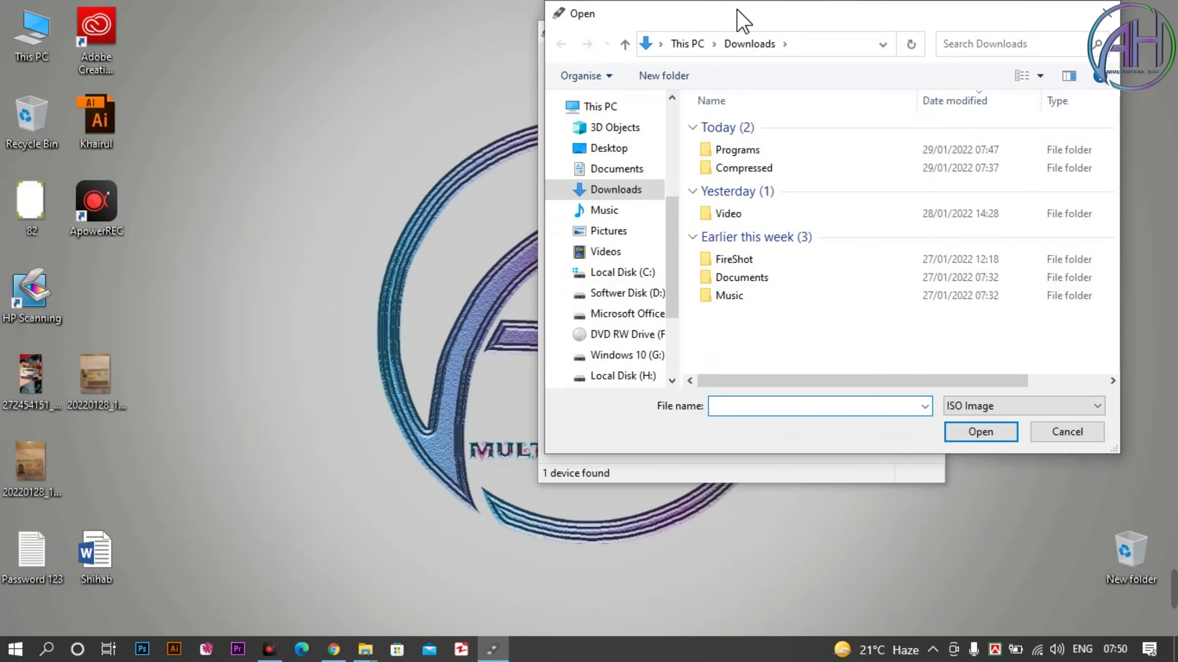
left_click_drag(745, 21, 306, 64)
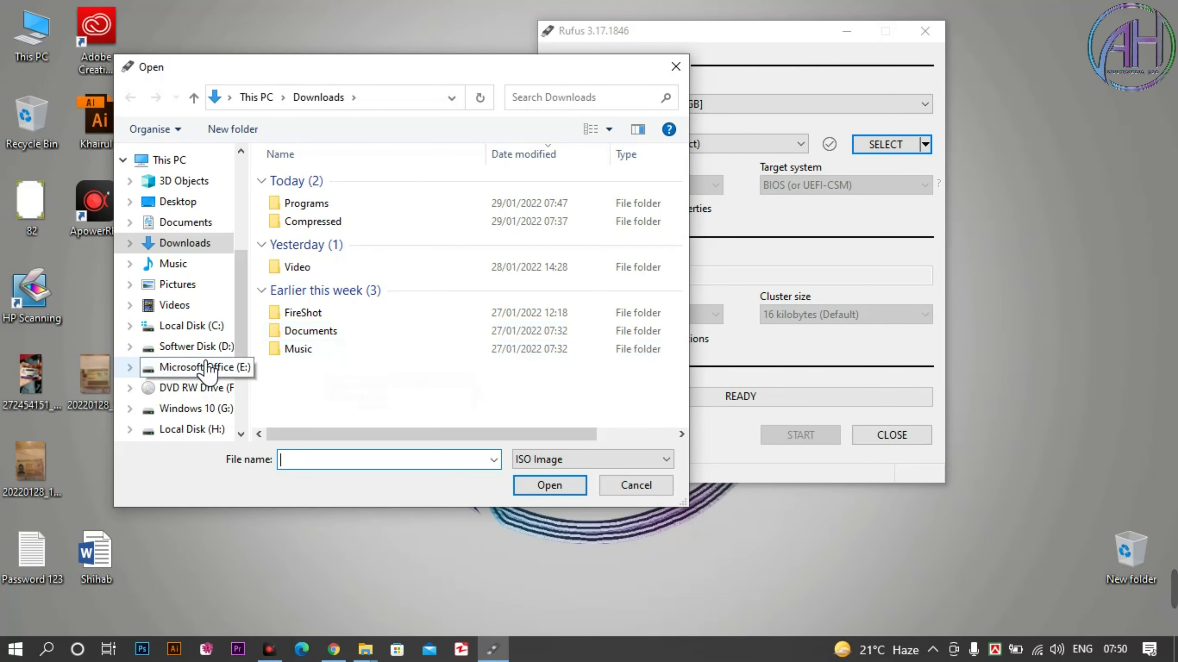
left_click(210, 345)
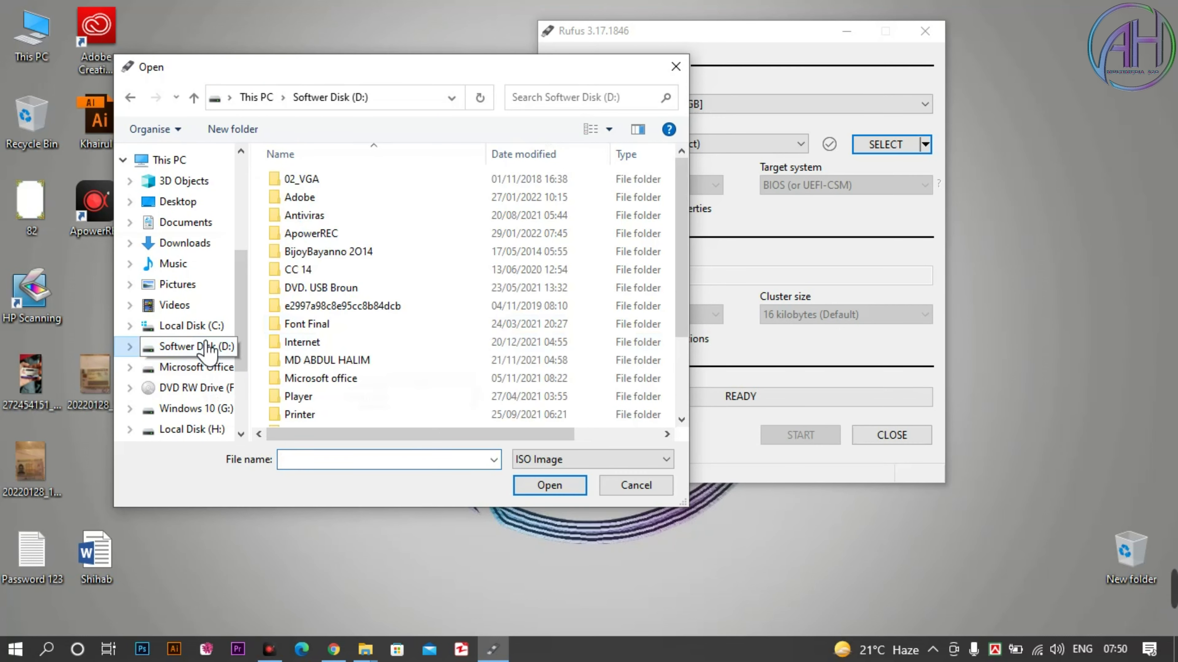
scroll(365, 325, "down", 2)
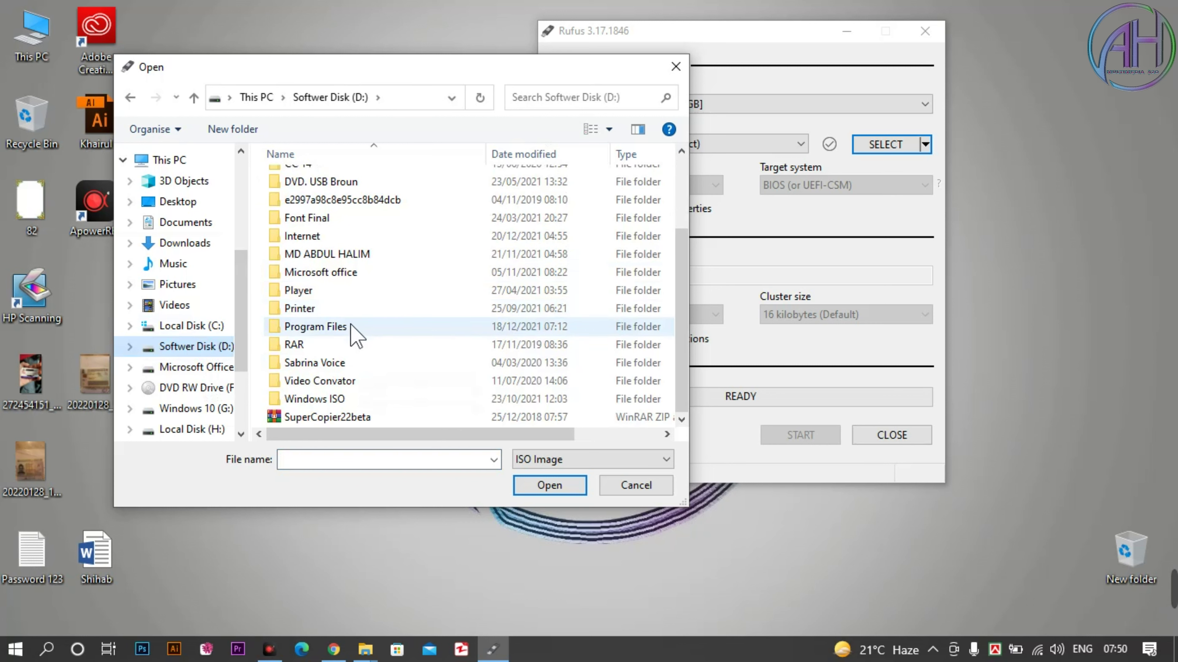
double_click(334, 399)
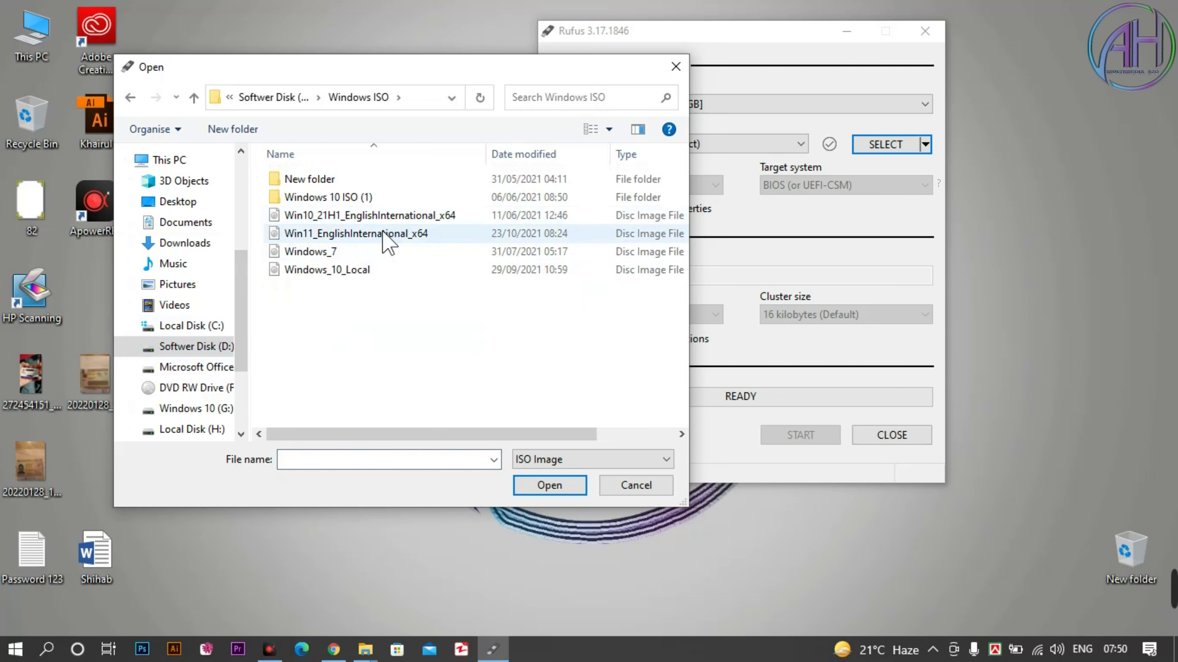
left_click(394, 216)
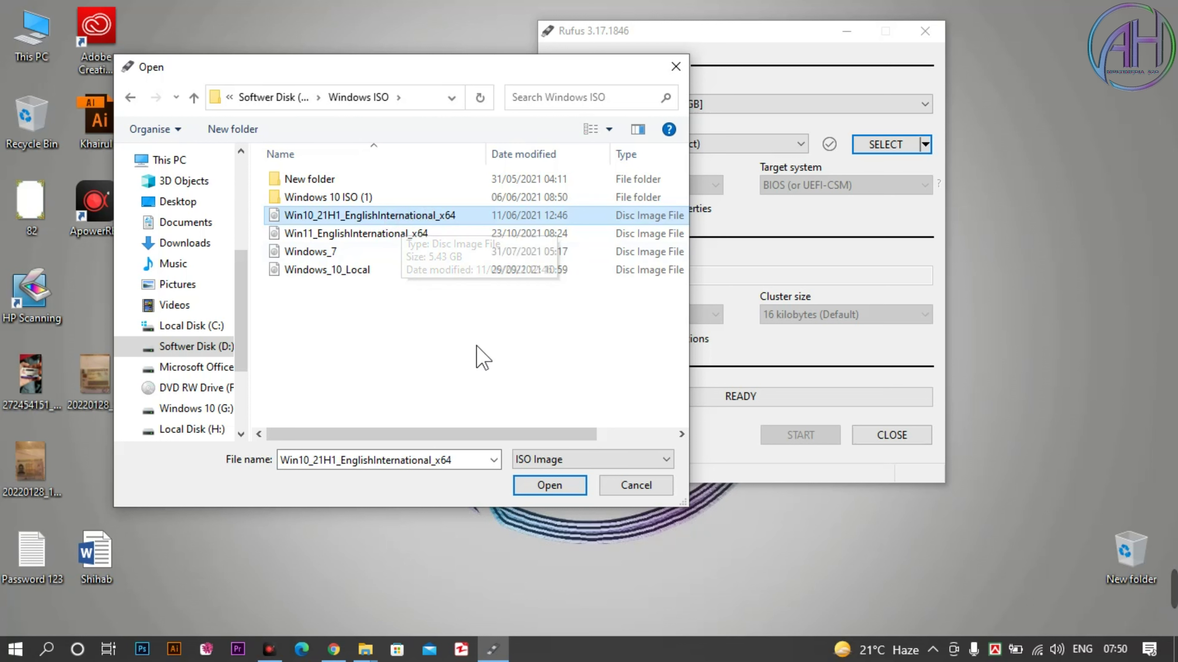
left_click(542, 485)
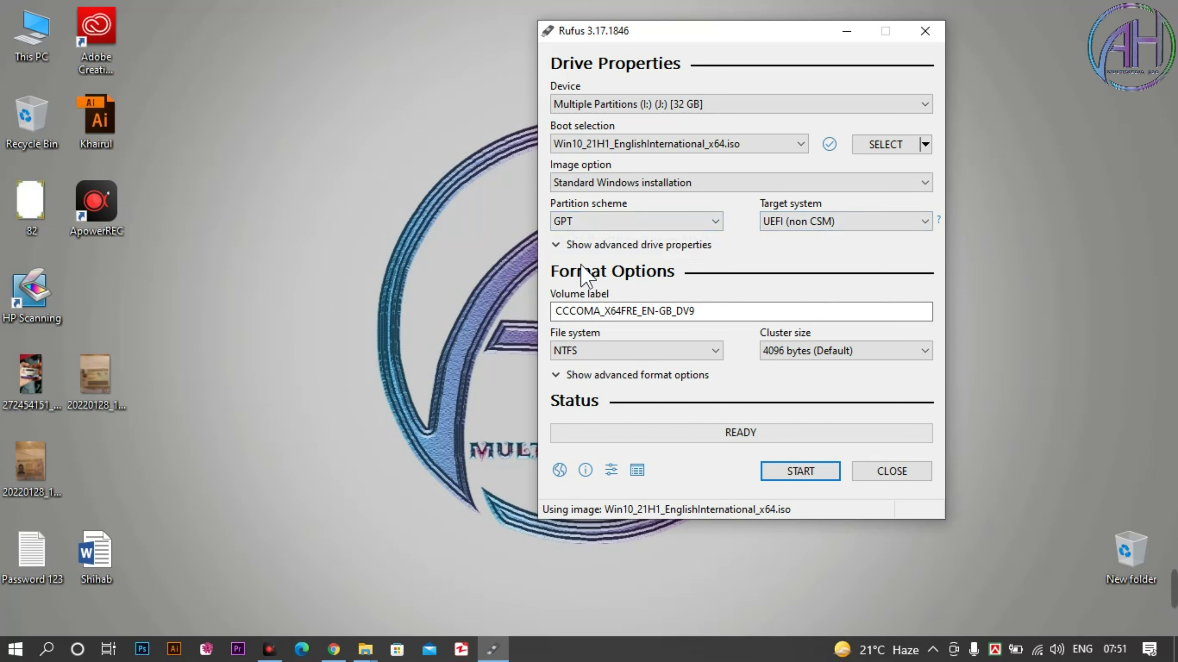
Check the advanced drive properties, start writing the image to the 32 GB USB drive and accept the data-loss and multiple-partition warnings
left_click(561, 245)
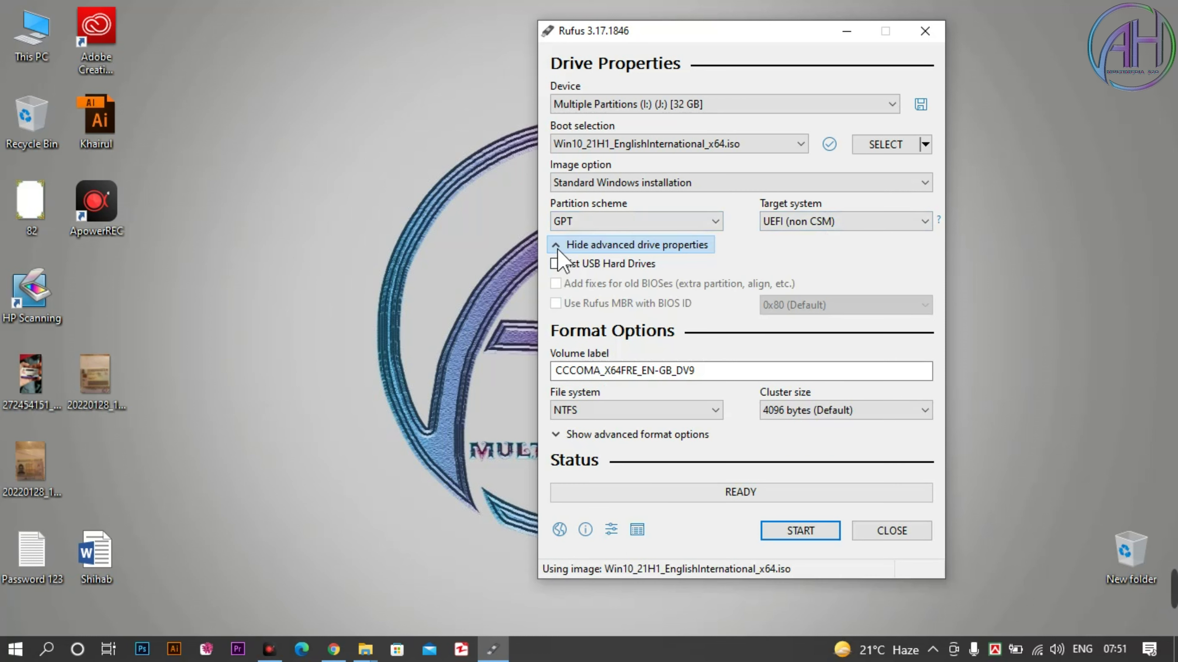
left_click(595, 245)
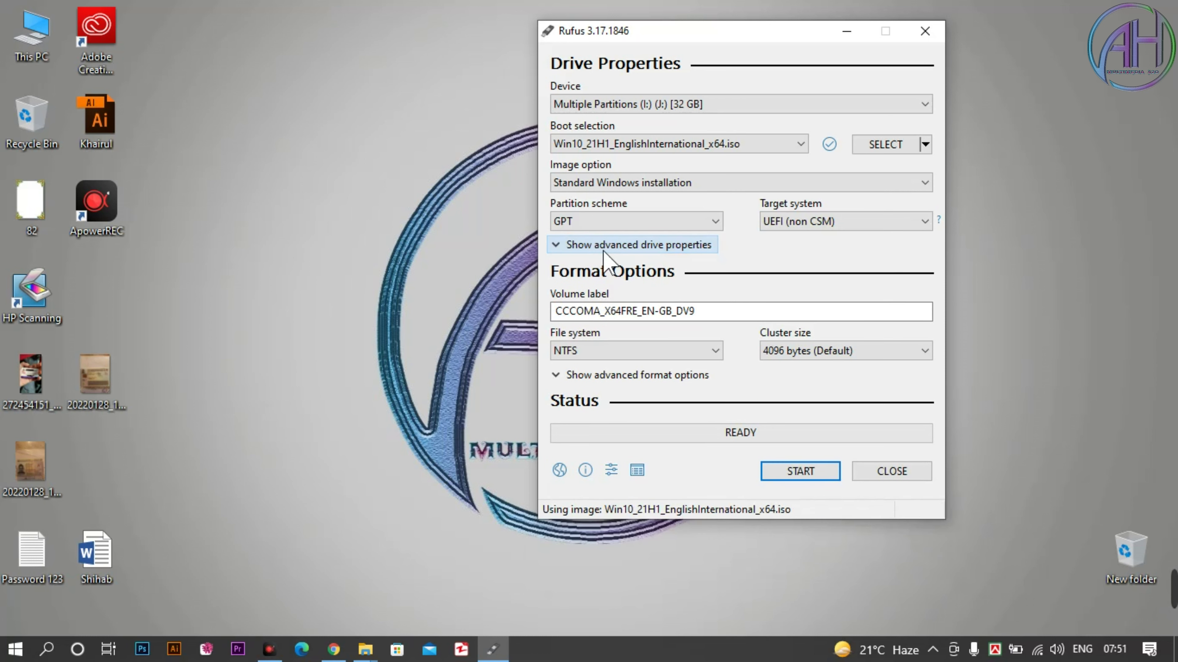
left_click(801, 471)
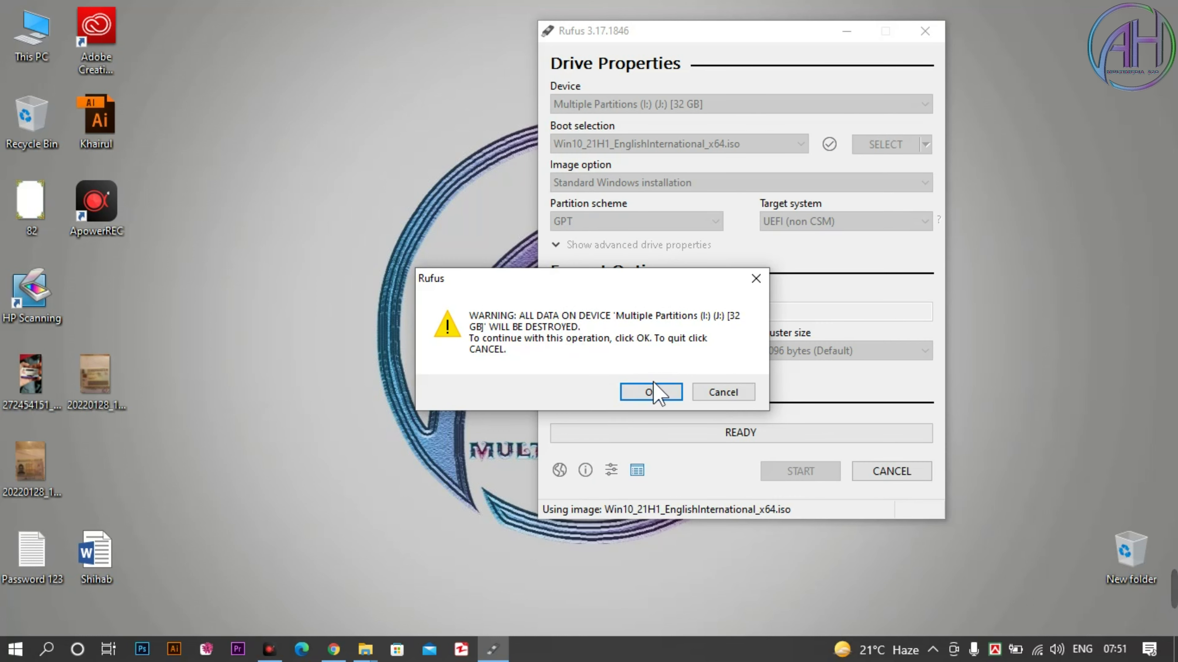
left_click(650, 392)
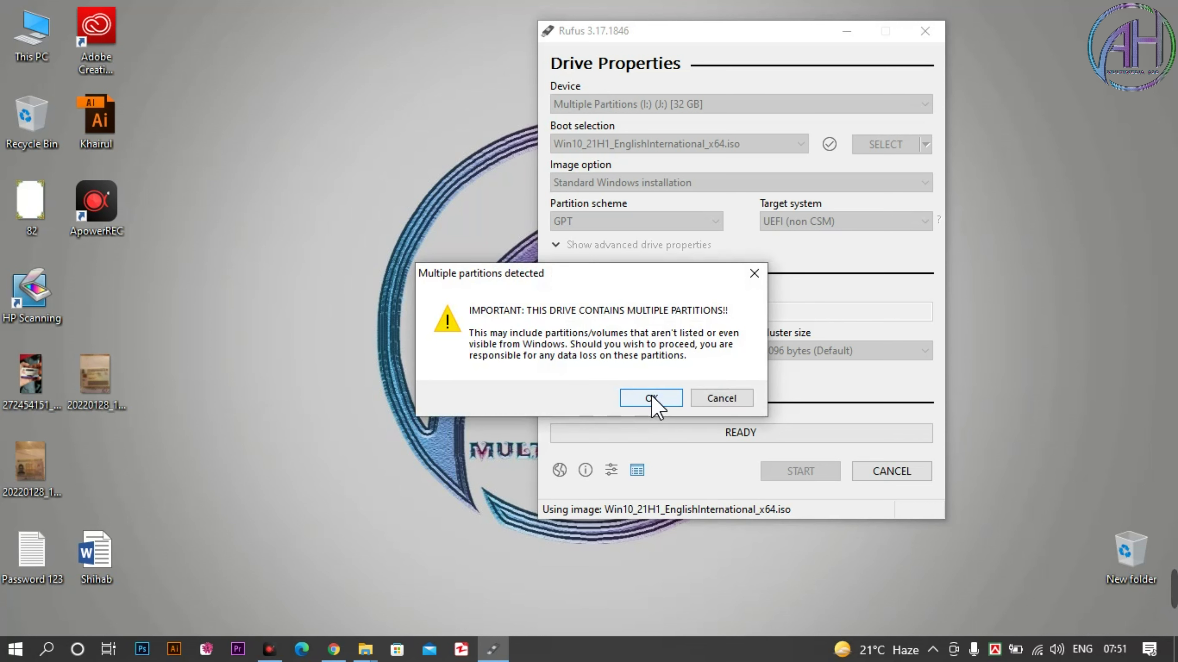
left_click(651, 399)
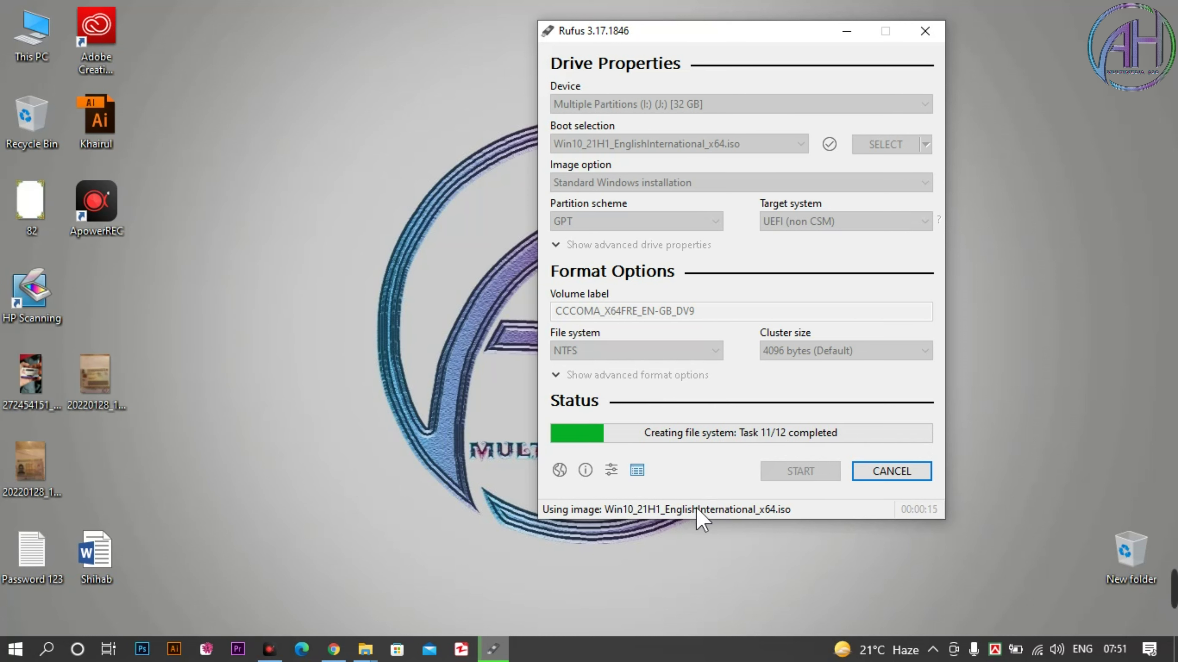
right_click(345, 256)
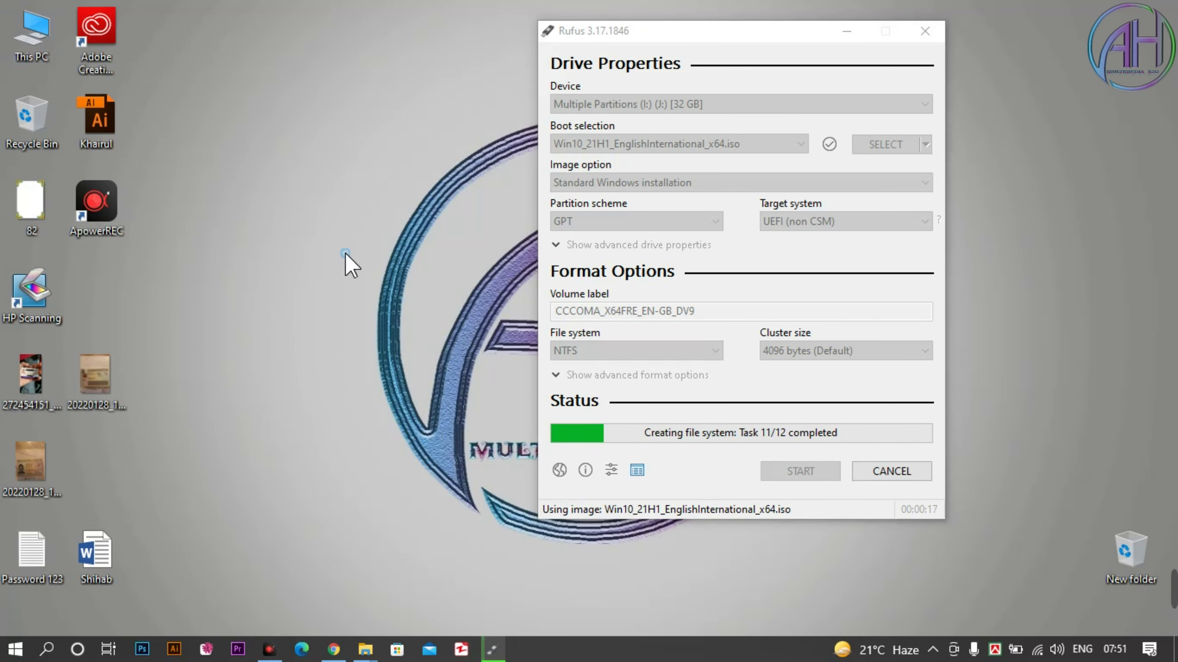
left_click(379, 306)
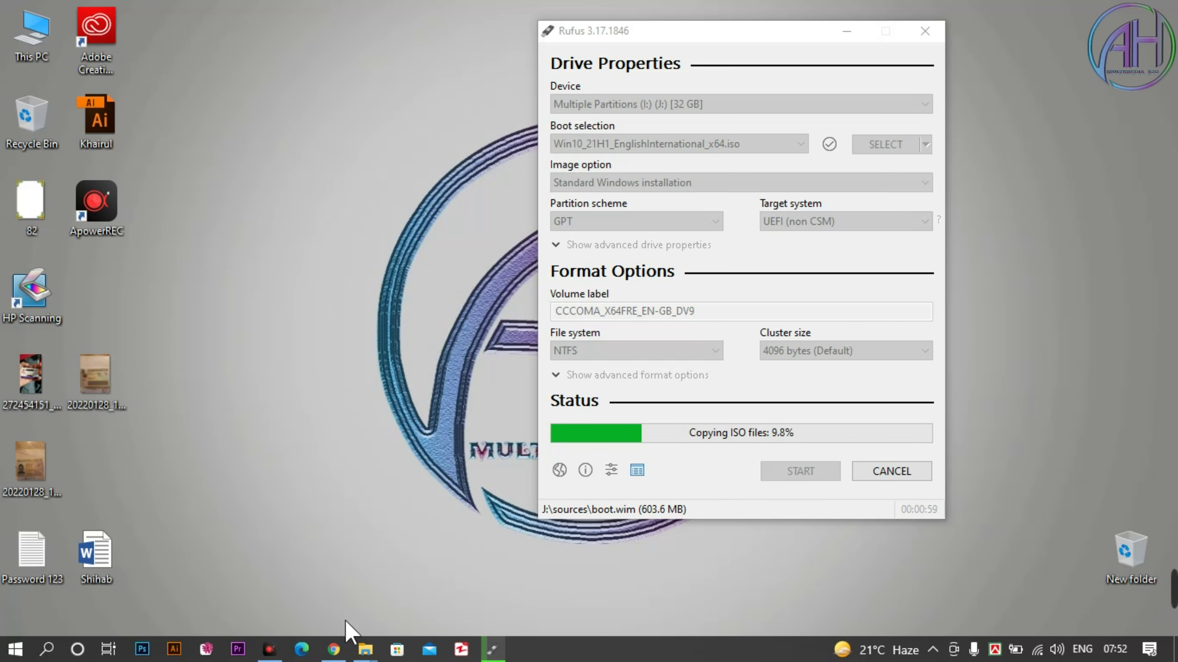
Switch to Chrome, point out the Windows 11 ISO download video on the AH Multimedia 420 YouTube channel and browse its uploads
left_click(335, 649)
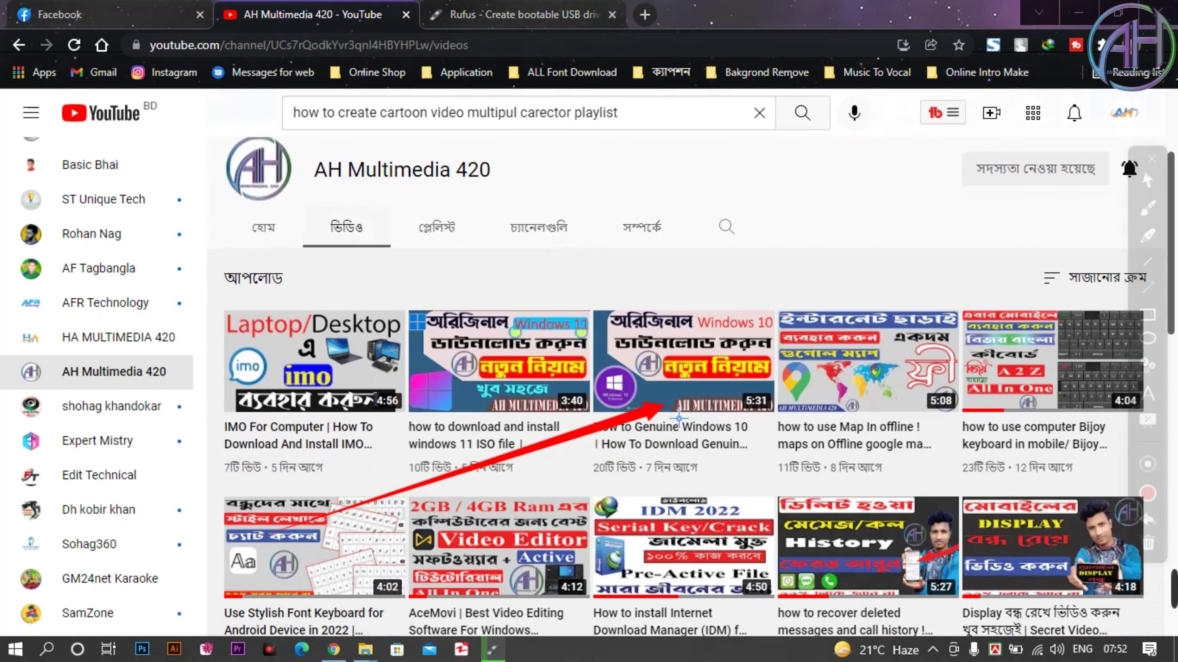
left_click_drag(742, 484, 595, 358)
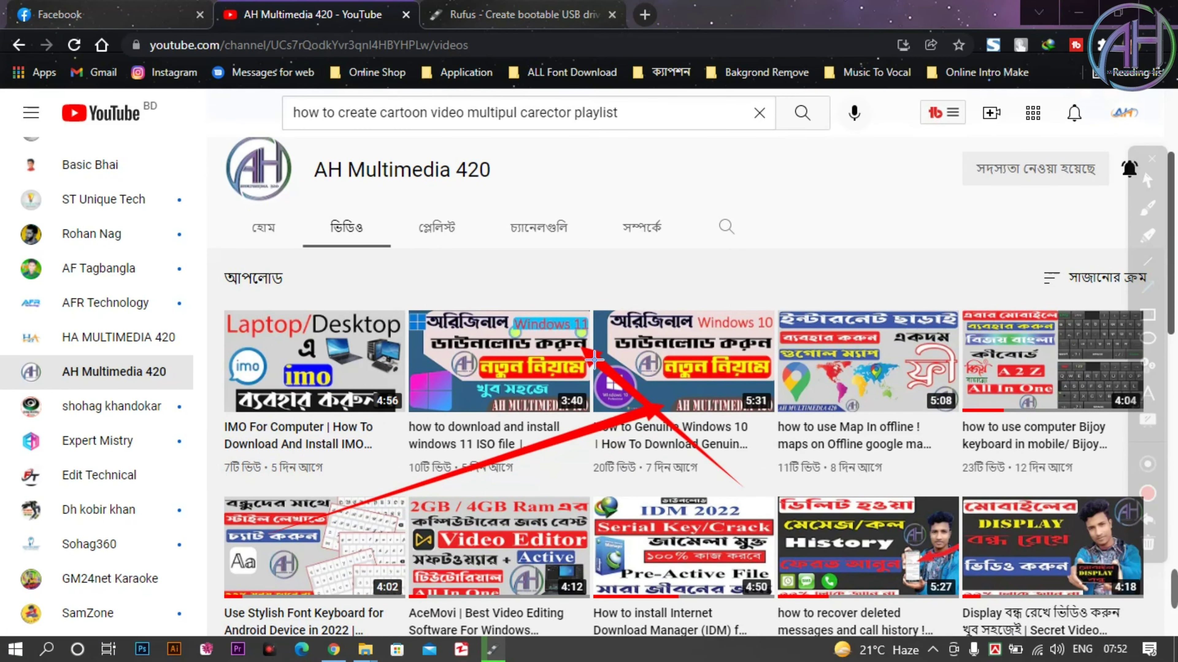
key("Escape")
scroll(657, 390, "down", 8)
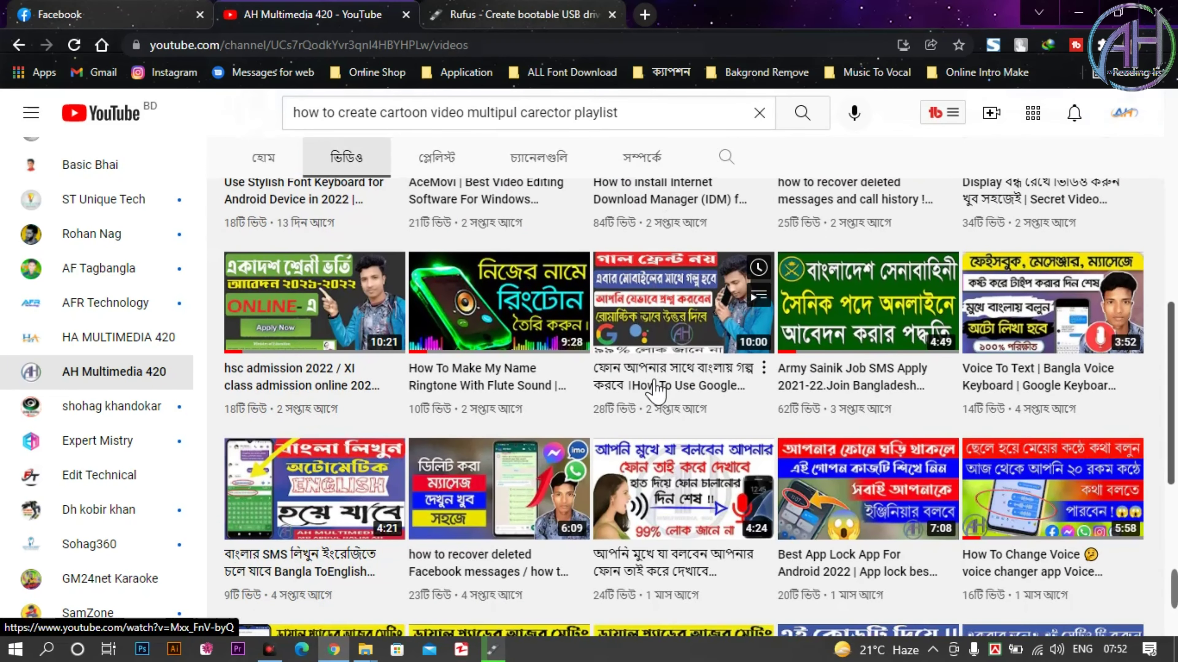
scroll(656, 390, "down", 8)
scroll(656, 390, "down", 3)
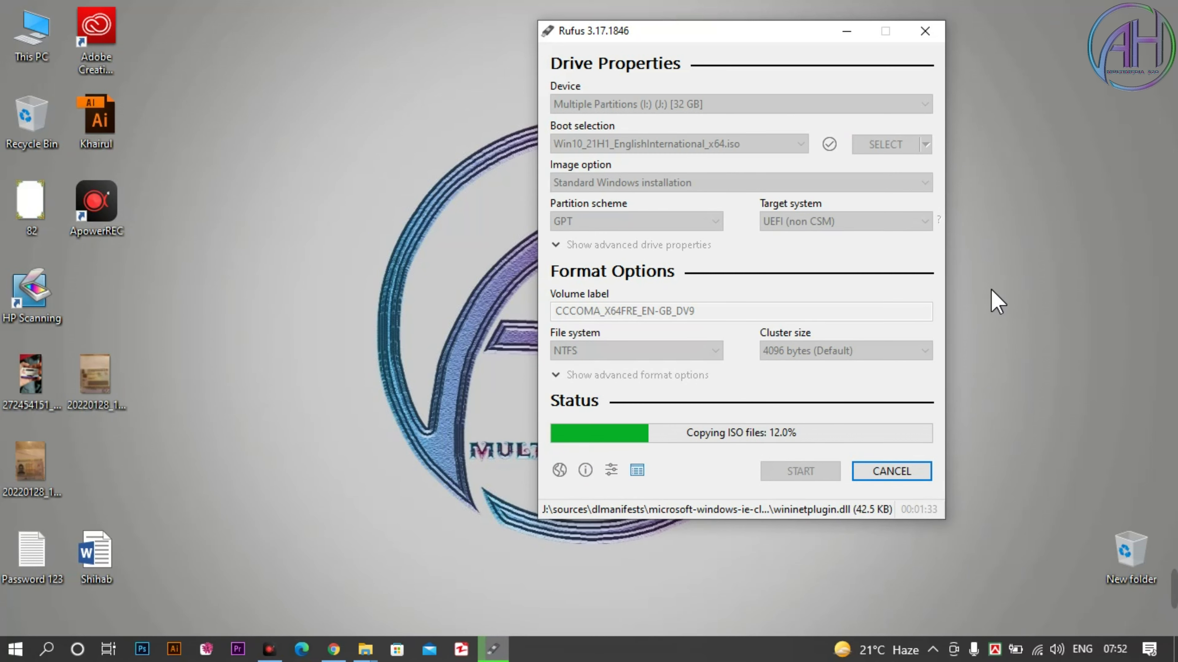
Close Rufus once the USB drive is written and refresh the desktop
left_click(1049, 321)
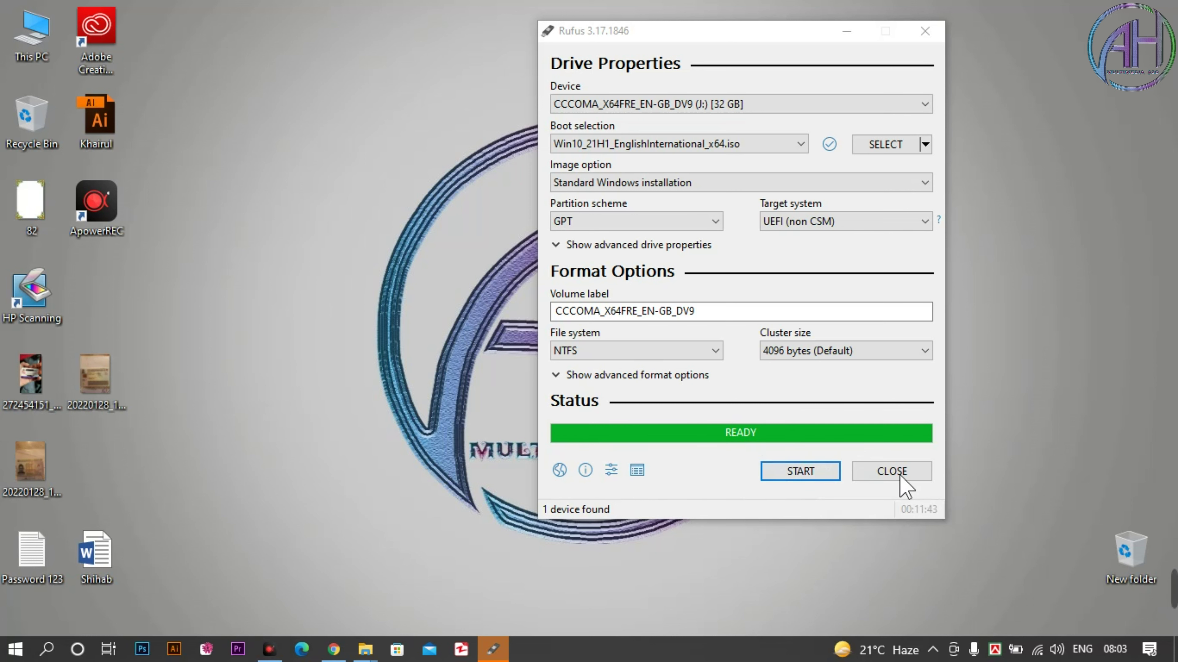
left_click(907, 482)
right_click(841, 138)
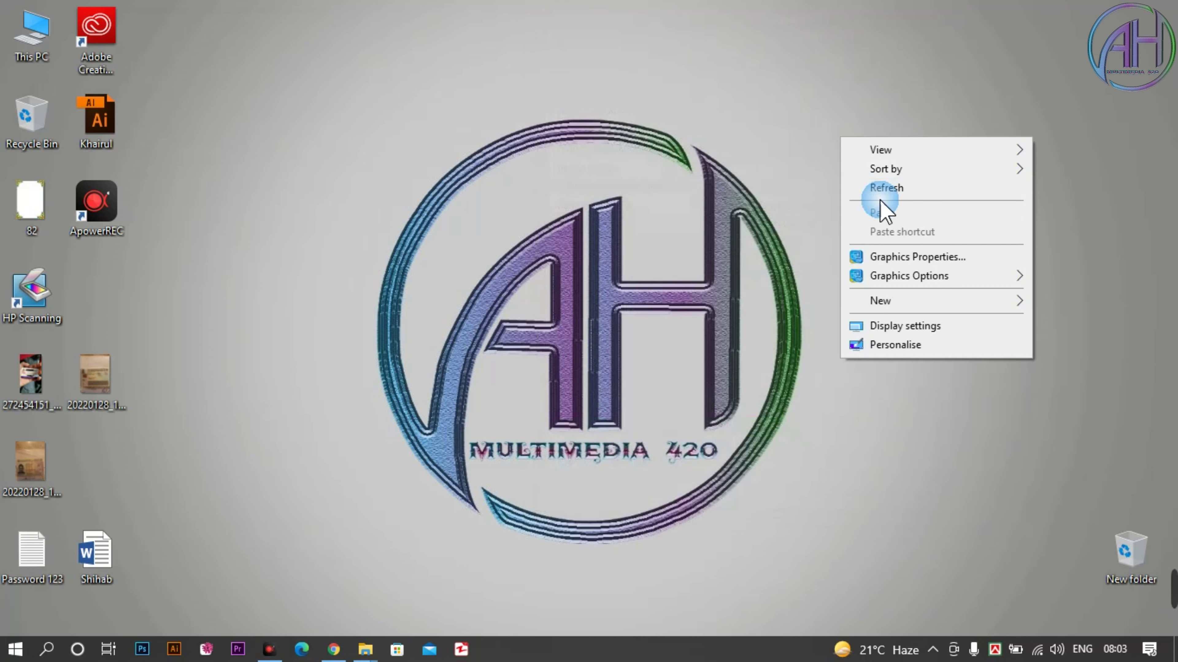
left_click(884, 195)
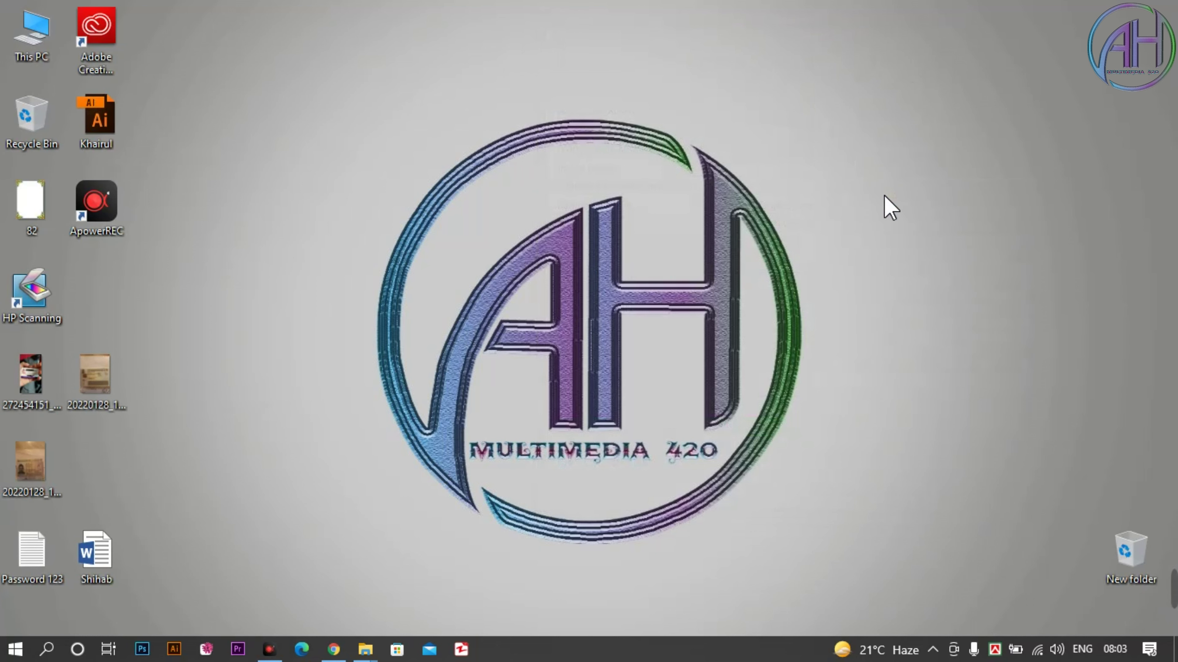